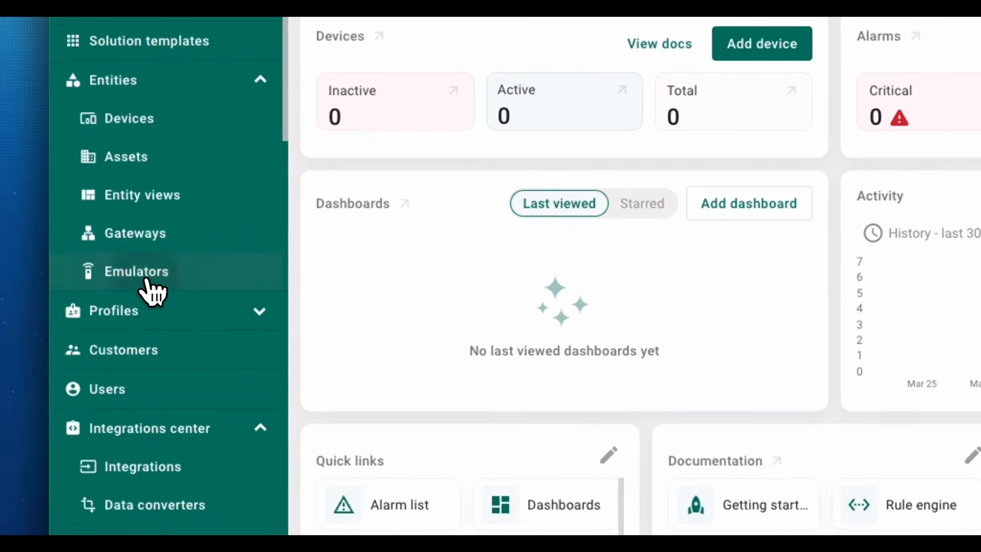
Open the Emulators page and look through the catalog's category and type filter options
{"action": "left_click", "coordinate": [98, 341]}
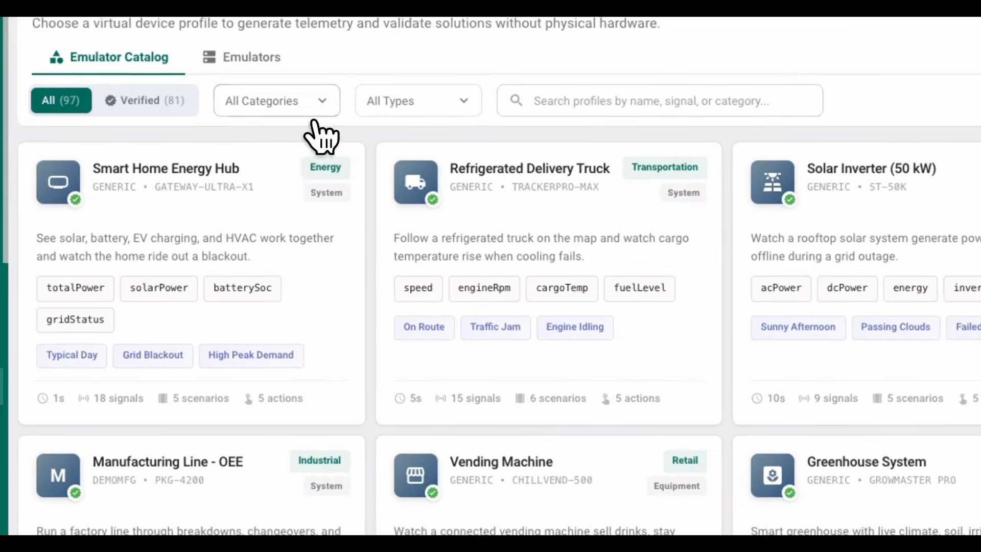
{"action": "left_click", "coordinate": [332, 177]}
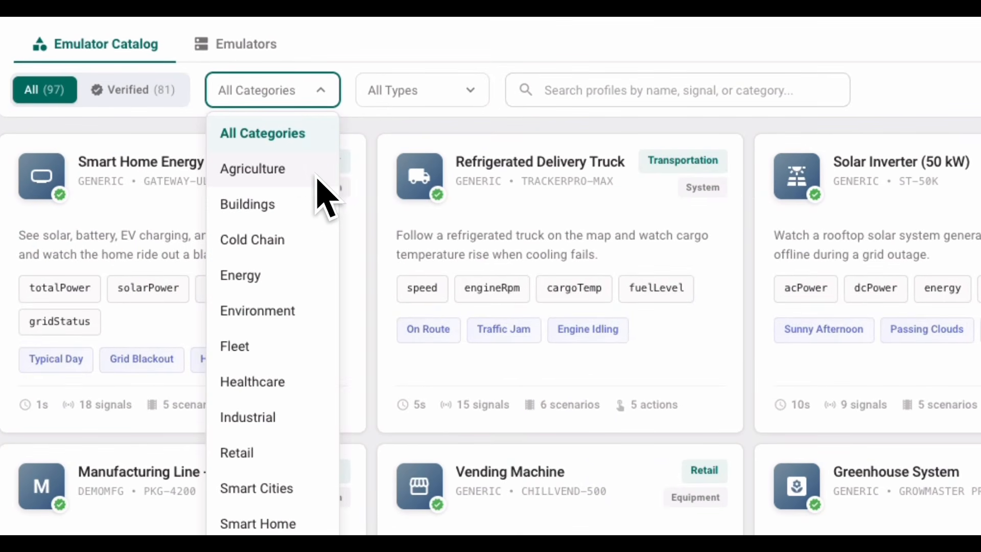
{"action": "left_click", "coordinate": [379, 93]}
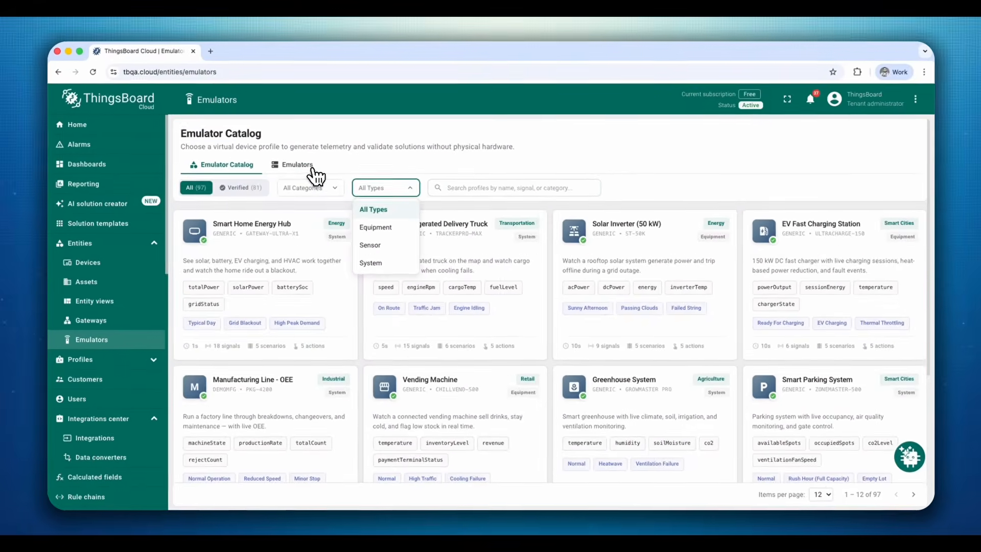
{"action": "left_click", "coordinate": [236, 44]}
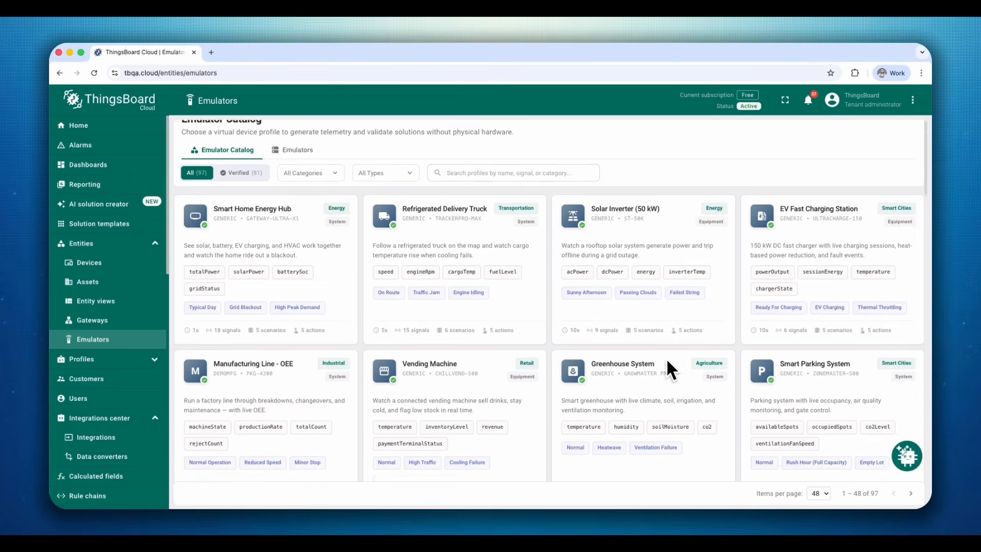
Find the Cold storage monitor profile in the emulator catalog and open it
{"action": "scroll", "coordinate": [665, 359], "scroll_direction": "down", "scroll_amount": 5}
{"action": "scroll", "coordinate": [712, 313], "scroll_direction": "down", "scroll_amount": 3}
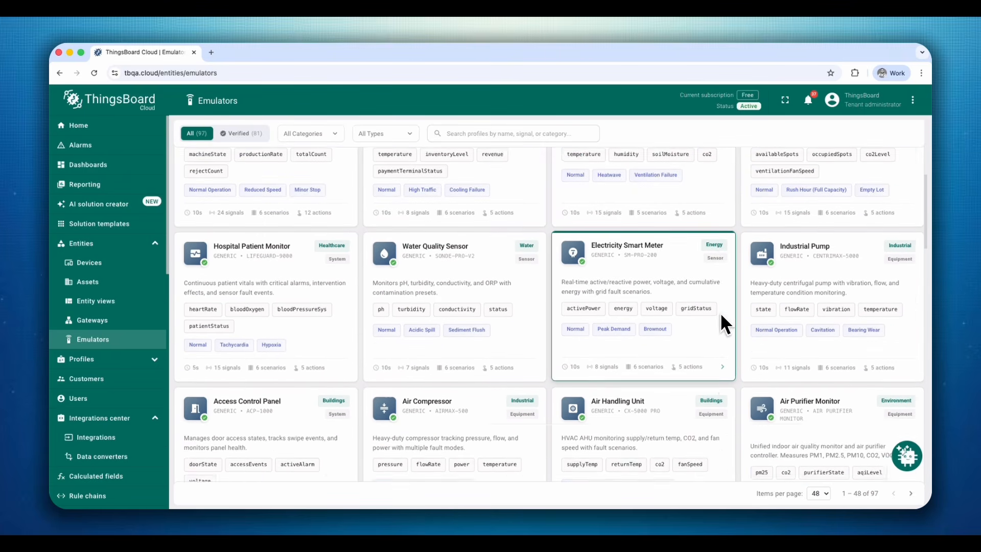
{"action": "scroll", "coordinate": [712, 322], "scroll_direction": "down", "scroll_amount": 1}
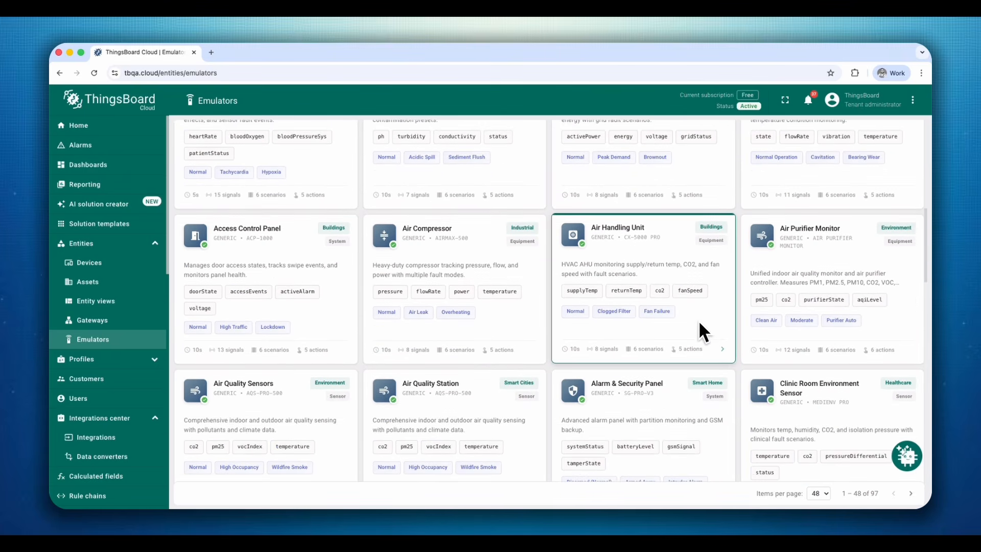
{"action": "scroll", "coordinate": [712, 325], "scroll_direction": "down", "scroll_amount": 4}
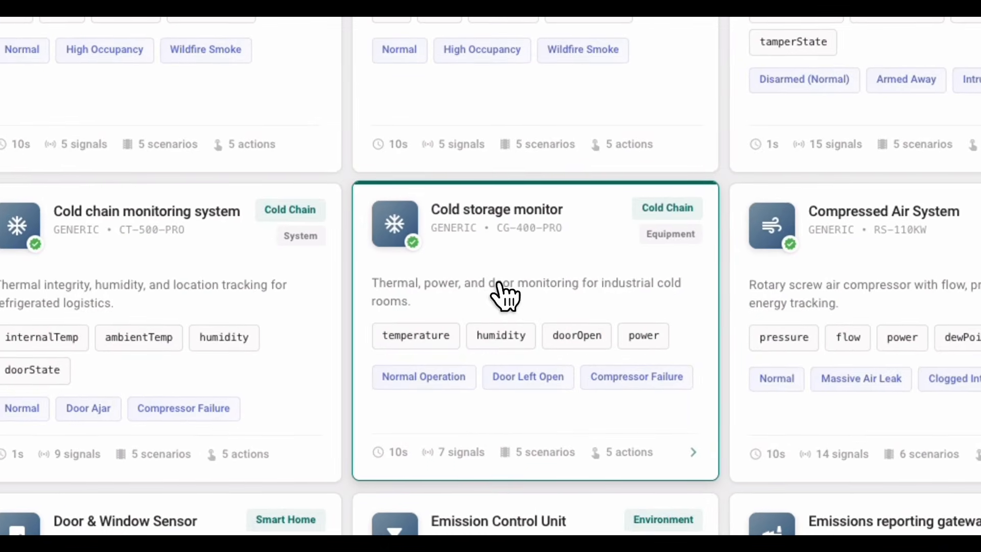
{"action": "left_click", "coordinate": [494, 288]}
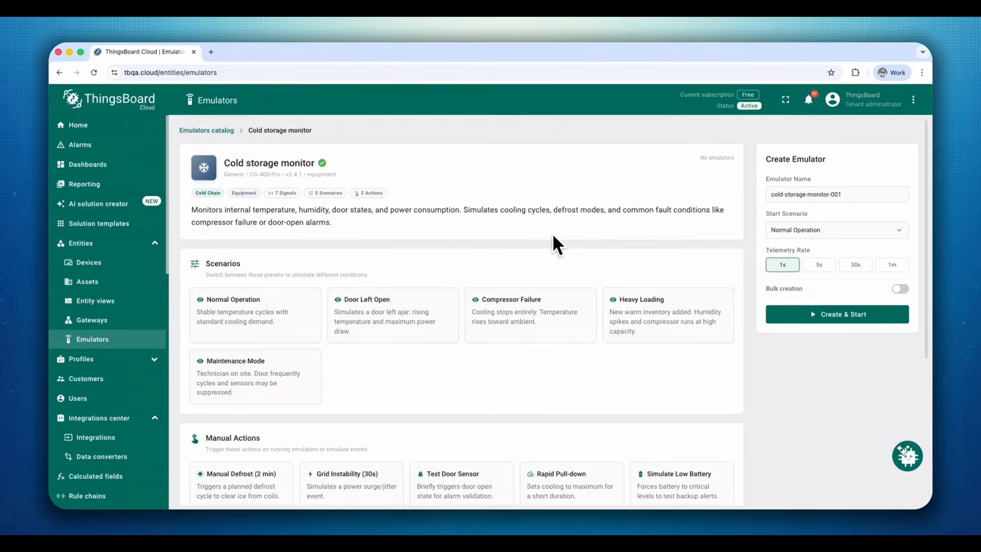
Review the Cold storage monitor profile's scenarios, manual actions and telemetry reference
{"action": "scroll", "coordinate": [612, 266], "scroll_direction": "down", "scroll_amount": 5}
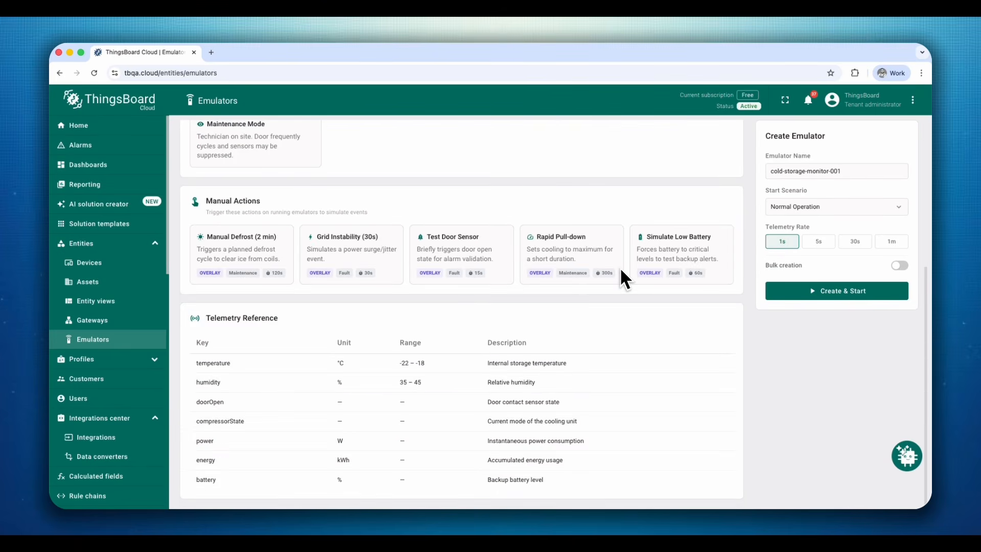
{"action": "scroll", "coordinate": [621, 268], "scroll_direction": "up", "scroll_amount": 2}
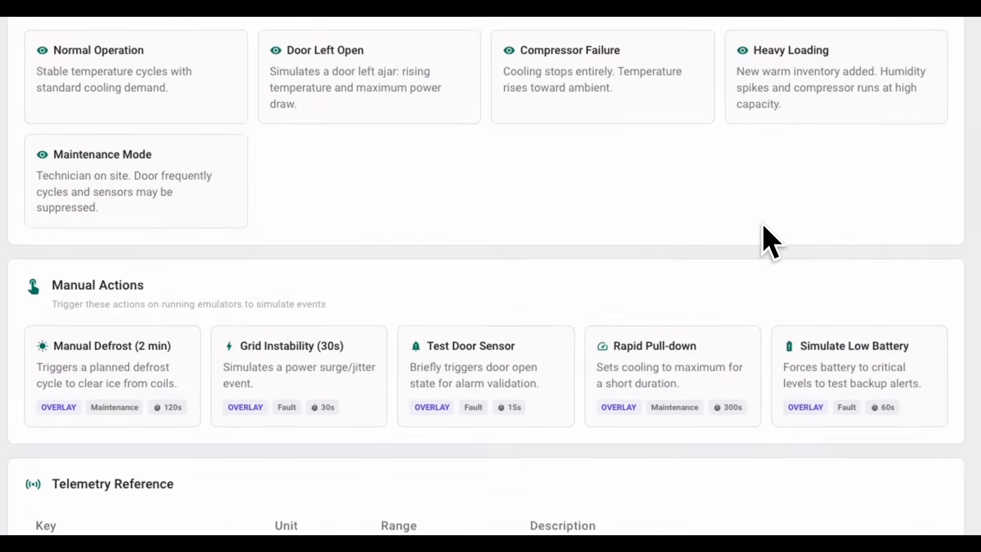
{"action": "scroll", "coordinate": [772, 243], "scroll_direction": "up", "scroll_amount": 4}
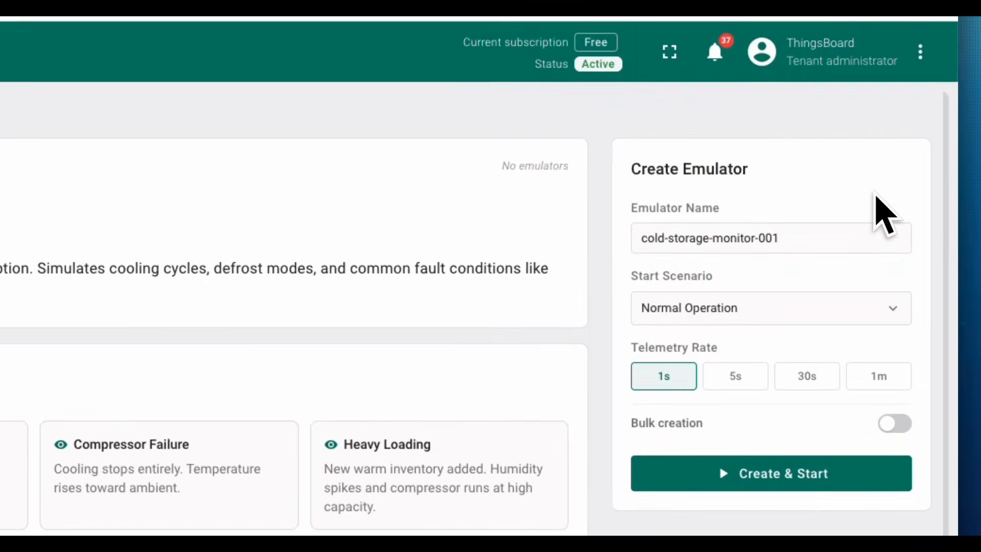
Create and start the emulator cold-storage-monitor-001 with the Normal Operation scenario and a 5s telemetry rate, and dismiss the creation summary
{"action": "left_click", "coordinate": [854, 237]}
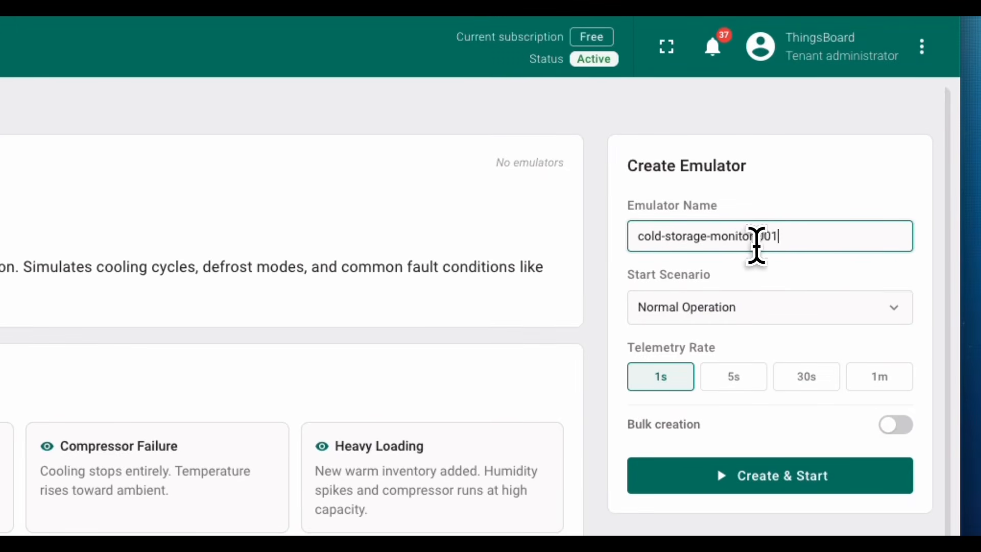
{"action": "left_click", "coordinate": [783, 298]}
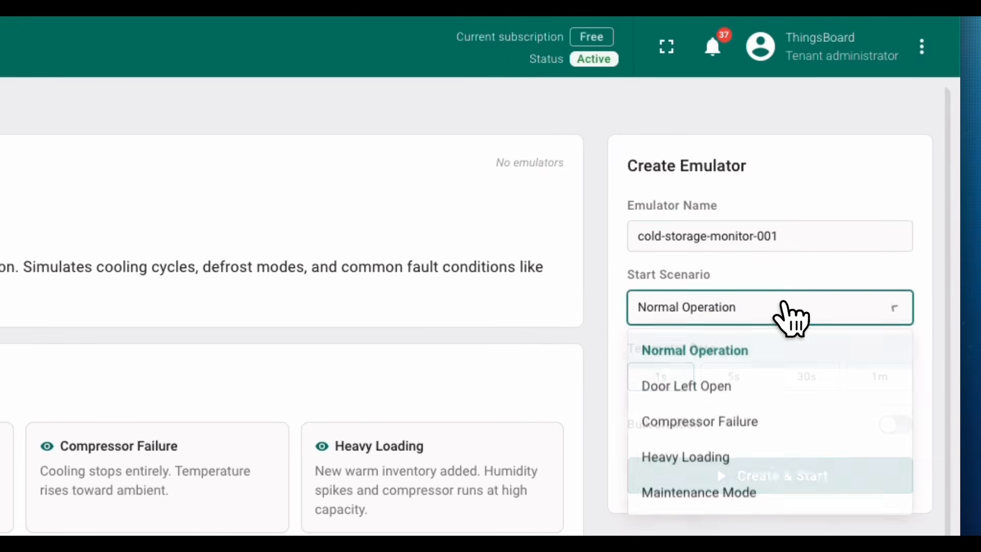
{"action": "key", "text": "Escape"}
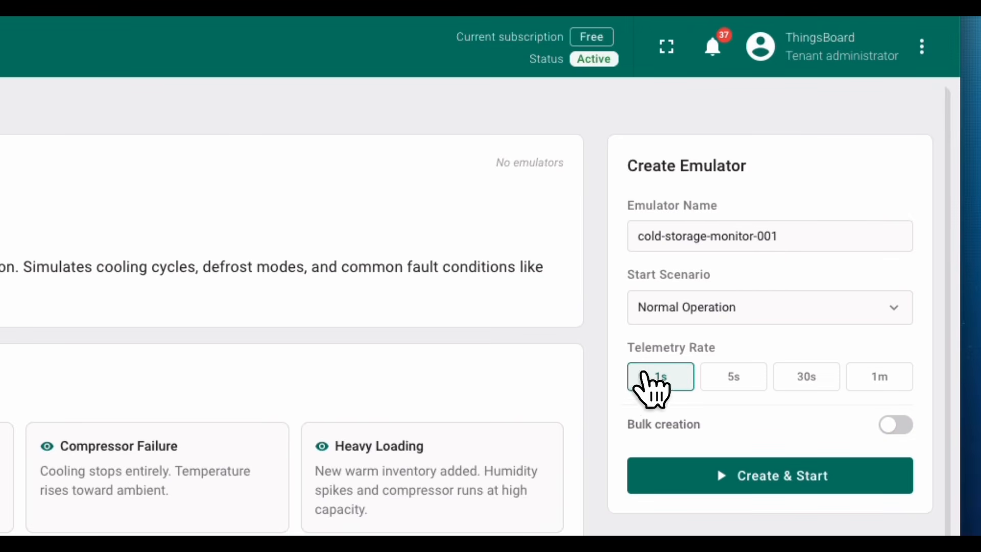
{"action": "left_click", "coordinate": [731, 378]}
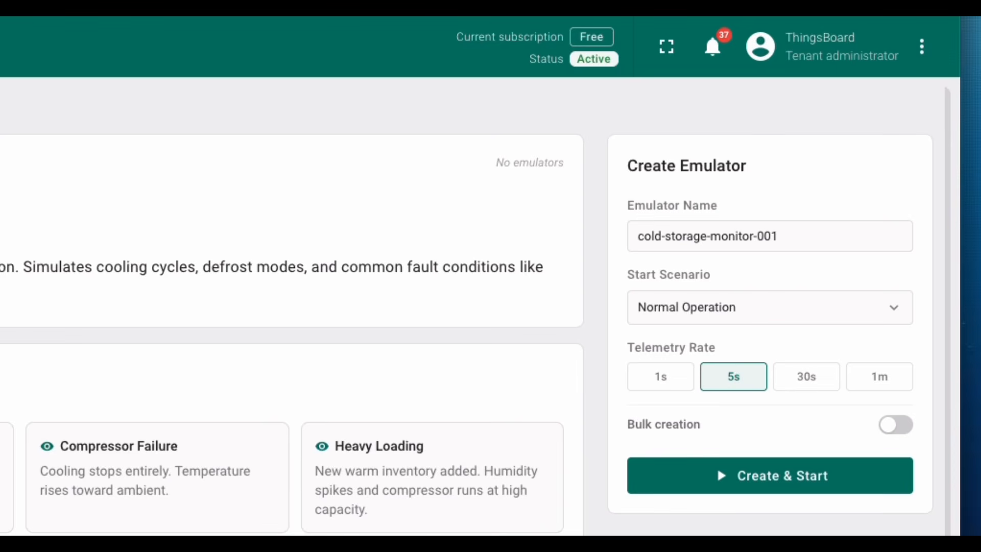
{"action": "left_click", "coordinate": [775, 483]}
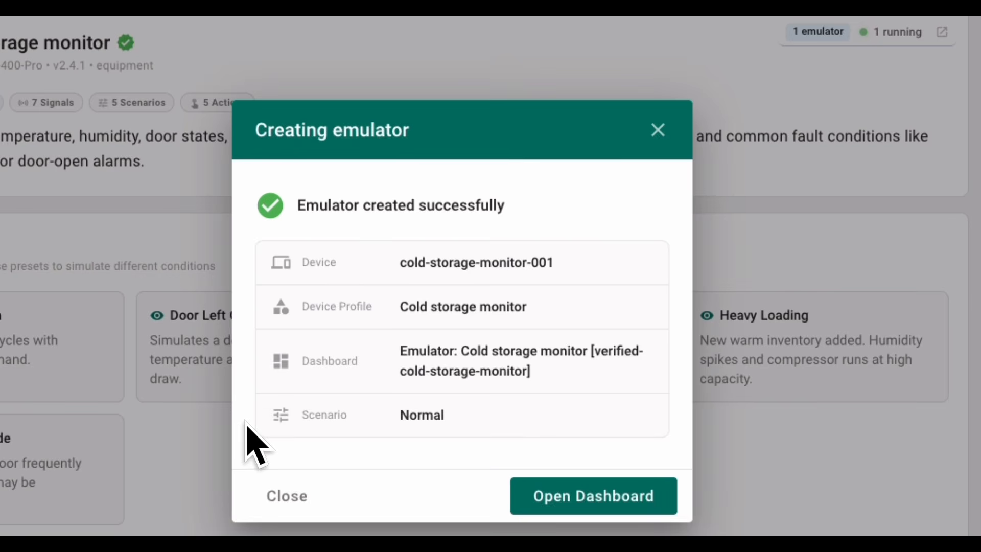
{"action": "left_click", "coordinate": [284, 496]}
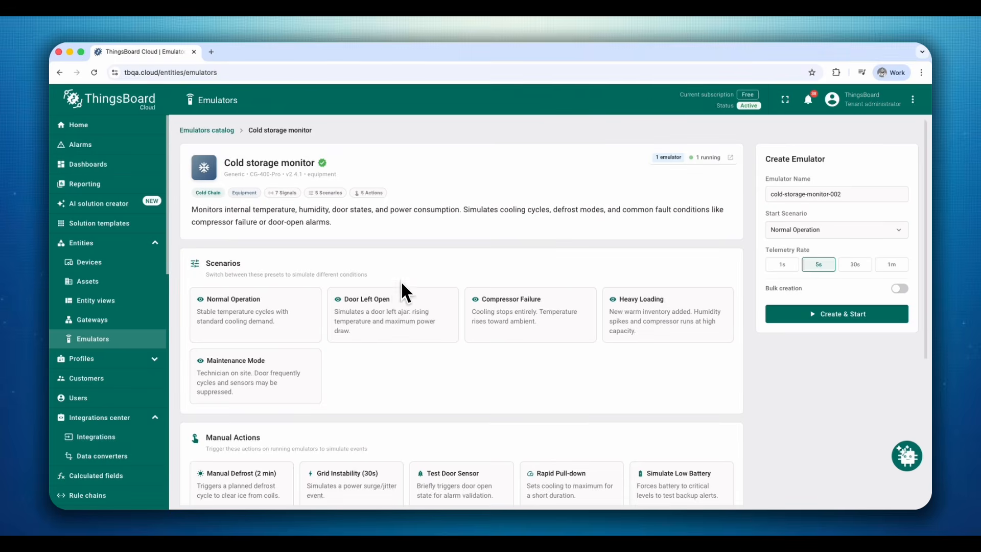
Look over the manual actions and telemetry keys of the Cold storage monitor profile again
{"action": "scroll", "coordinate": [378, 292], "scroll_direction": "down", "scroll_amount": 4}
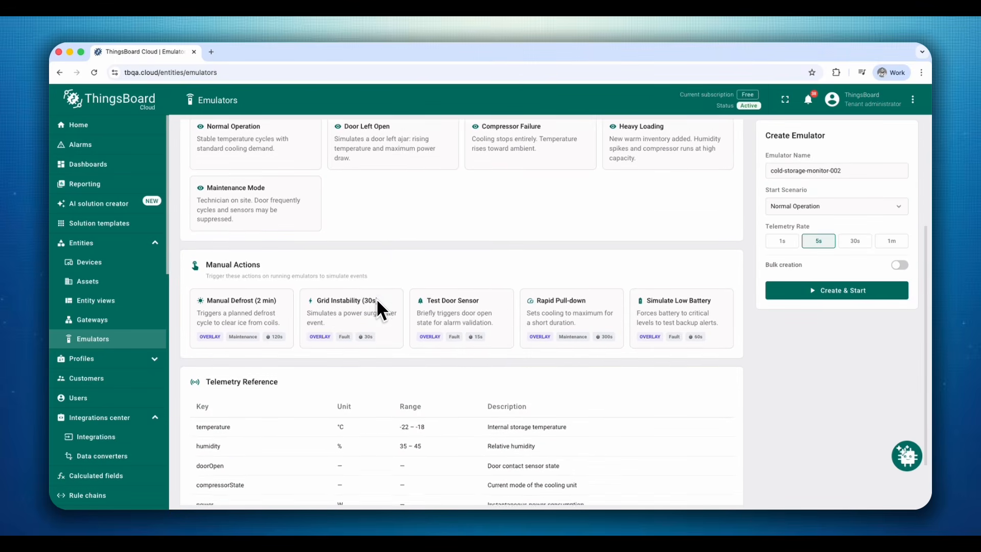
{"action": "scroll", "coordinate": [377, 302], "scroll_direction": "down", "scroll_amount": 2}
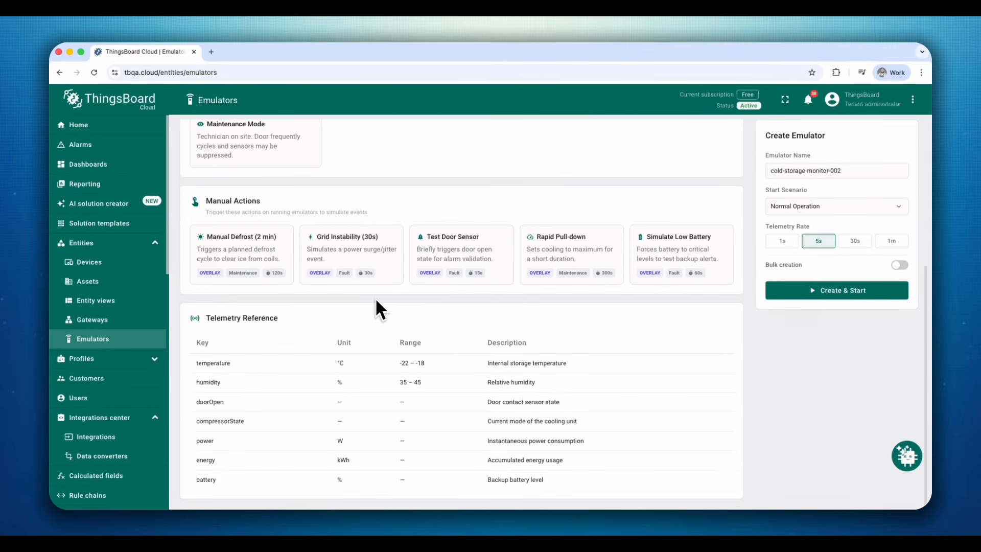
{"action": "scroll", "coordinate": [377, 306], "scroll_direction": "up", "scroll_amount": 1}
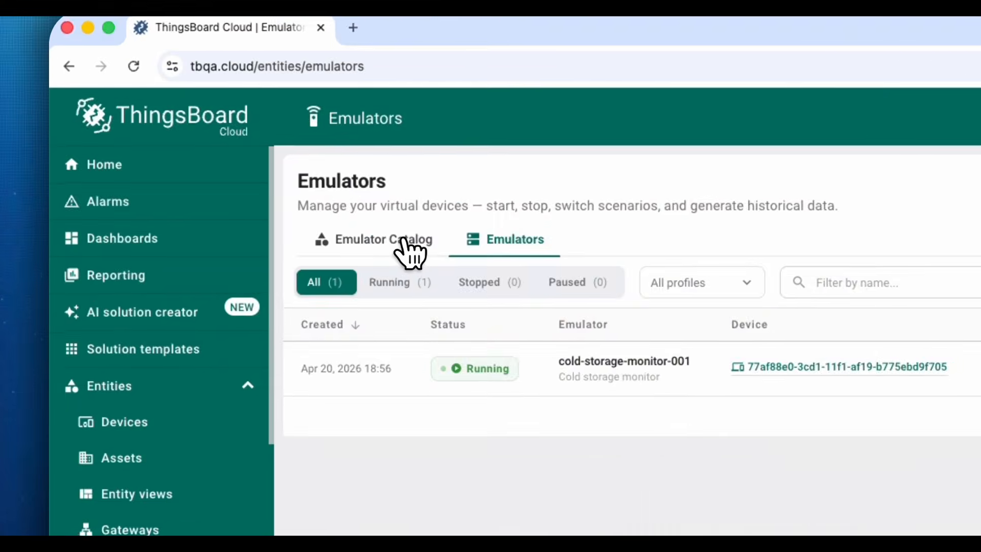
Return to the emulator catalog and open the Air Compressor profile
{"action": "left_click", "coordinate": [233, 166]}
{"action": "scroll", "coordinate": [457, 303], "scroll_direction": "down", "scroll_amount": 3}
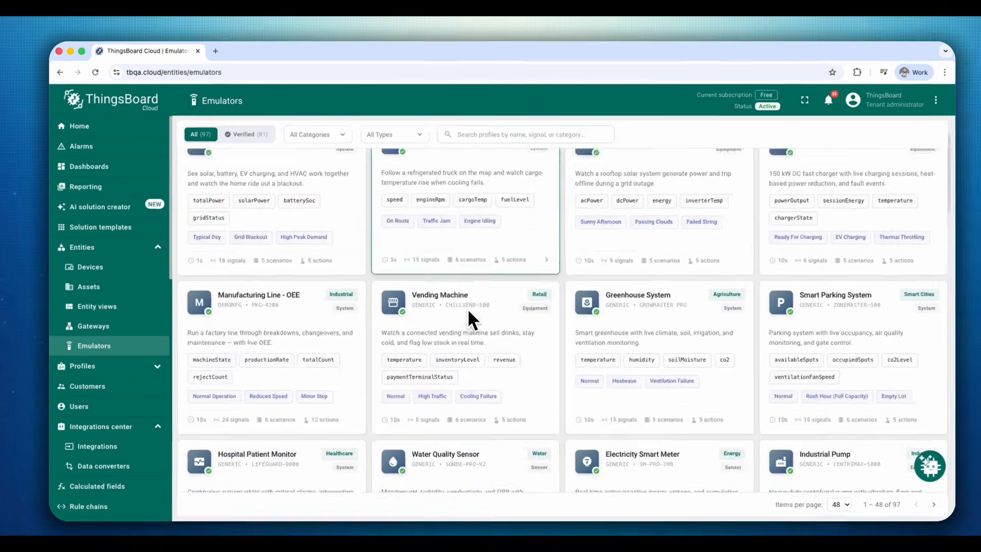
{"action": "scroll", "coordinate": [463, 315], "scroll_direction": "down", "scroll_amount": 5}
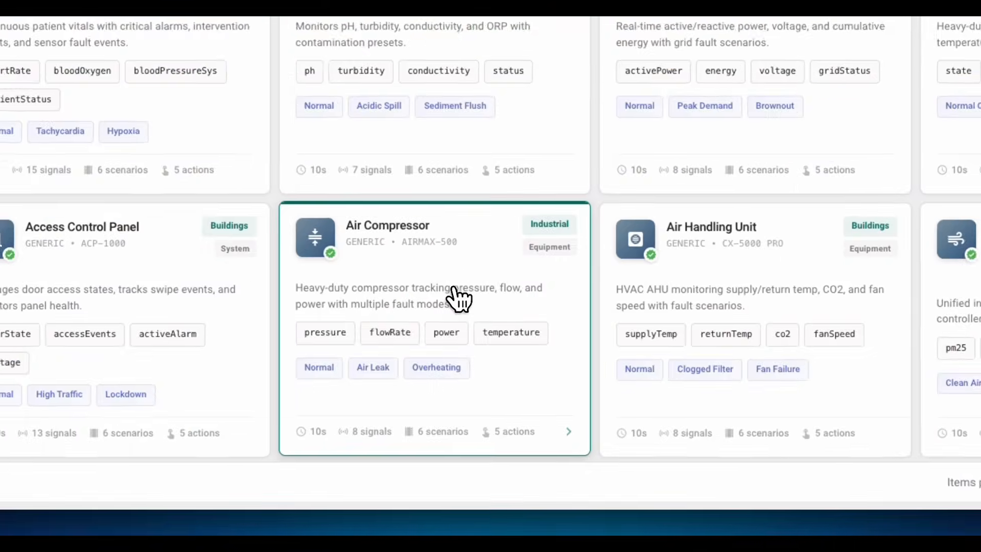
{"action": "left_click", "coordinate": [462, 315]}
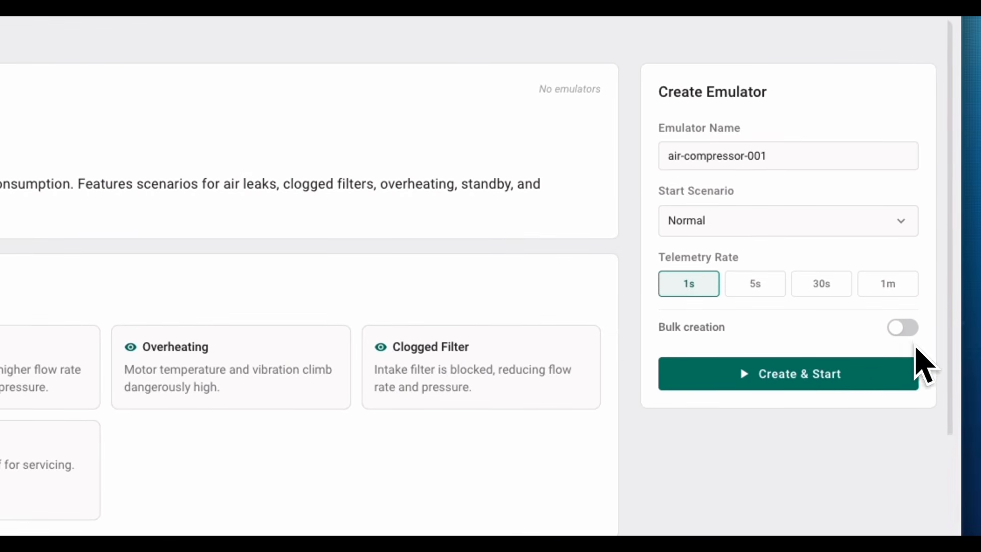
Bulk-create 3 emulators with base name air-compressor and the Random scenario strategy, and open the profile's emulator list
{"action": "left_click", "coordinate": [904, 327]}
{"action": "left_click", "coordinate": [803, 331]}
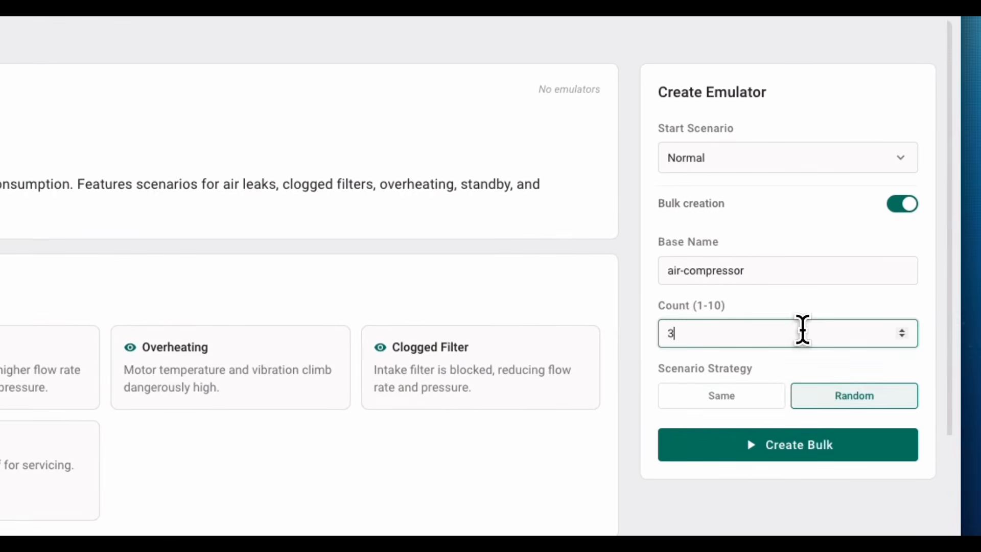
{"action": "left_click", "coordinate": [836, 393]}
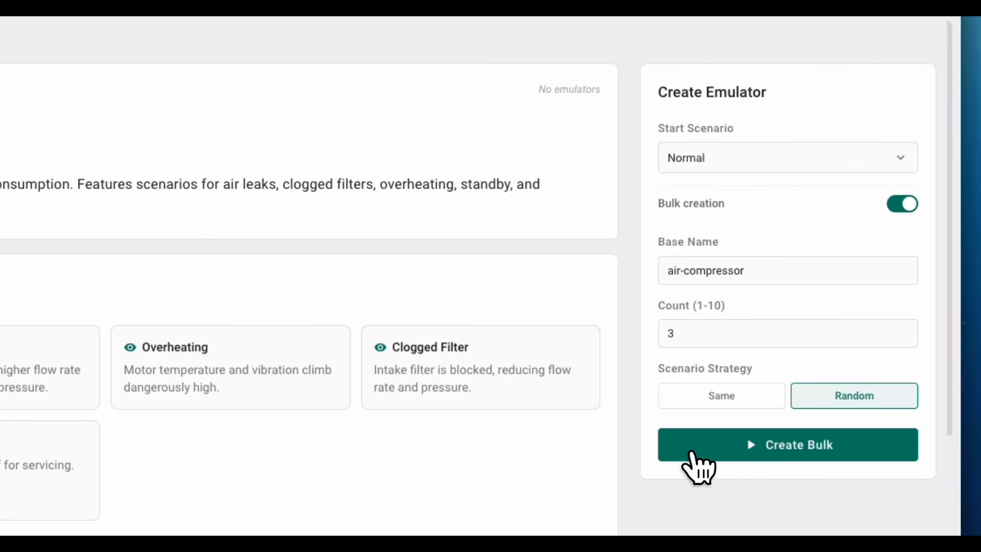
{"action": "left_click", "coordinate": [691, 452]}
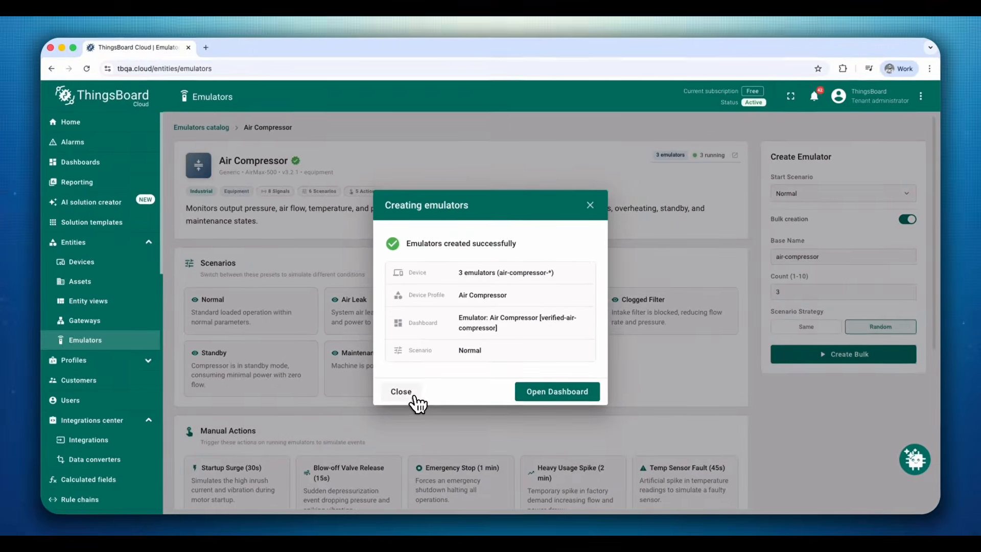
{"action": "left_click", "coordinate": [404, 413]}
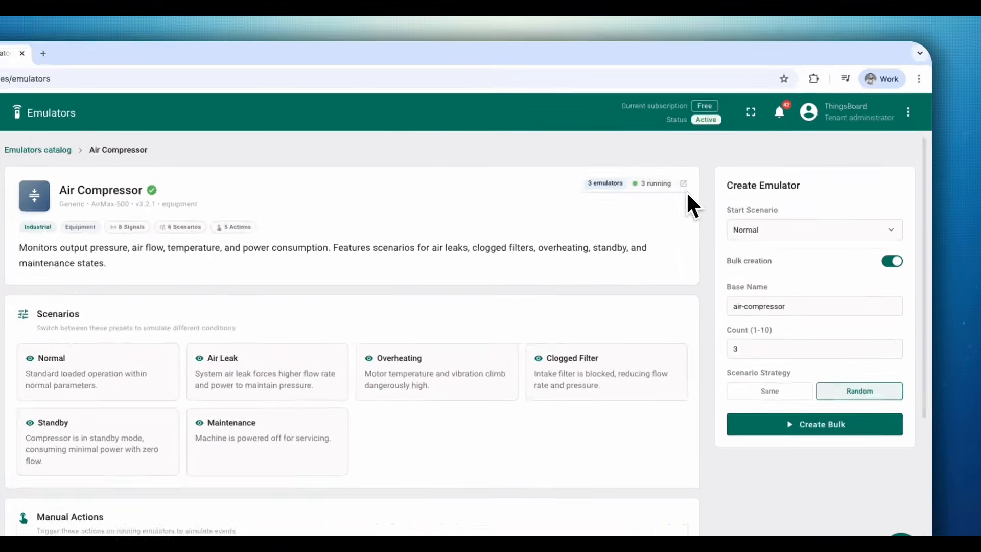
{"action": "left_click", "coordinate": [730, 157]}
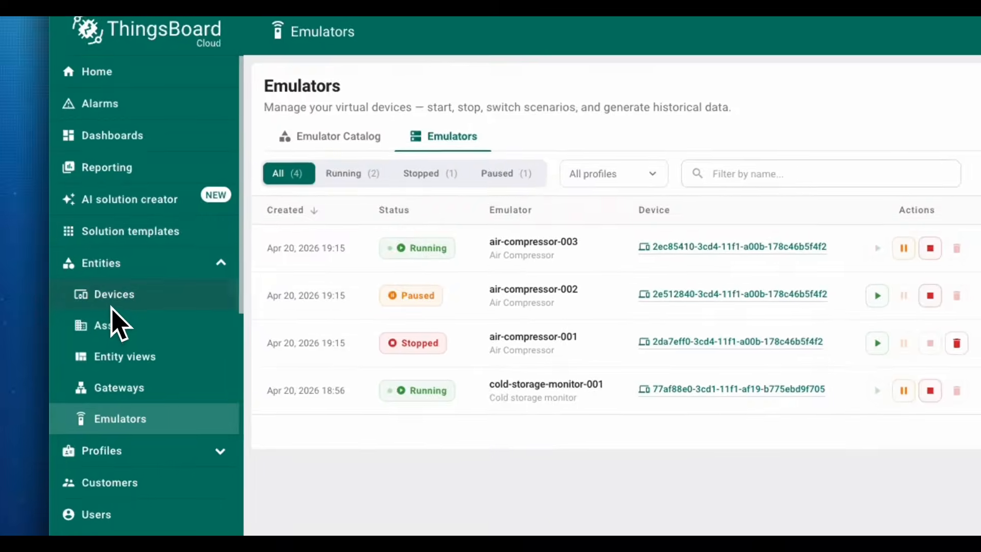
Inspect the attributes and latest telemetry of the cold-storage-monitor-001 device, and close its details
{"action": "left_click", "coordinate": [92, 263]}
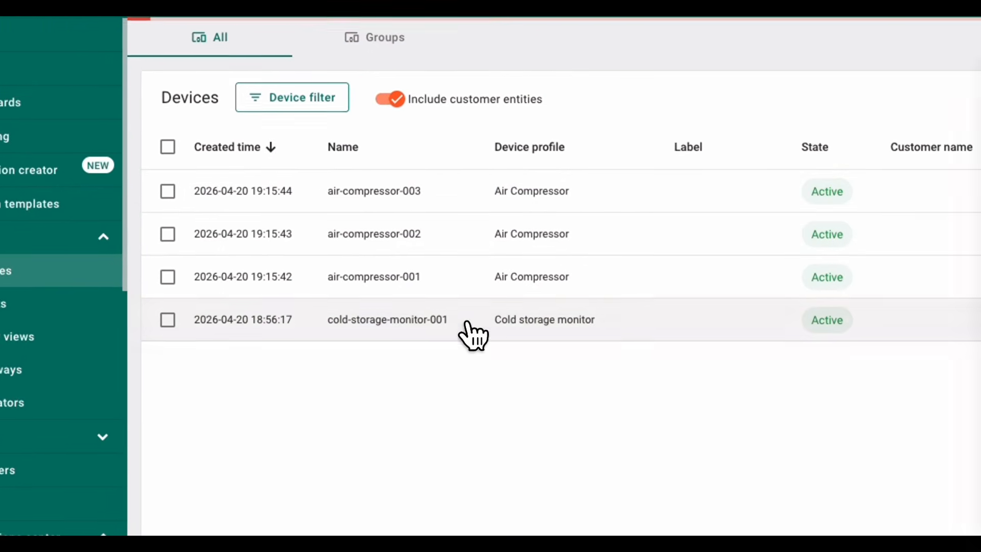
{"action": "left_click", "coordinate": [596, 352]}
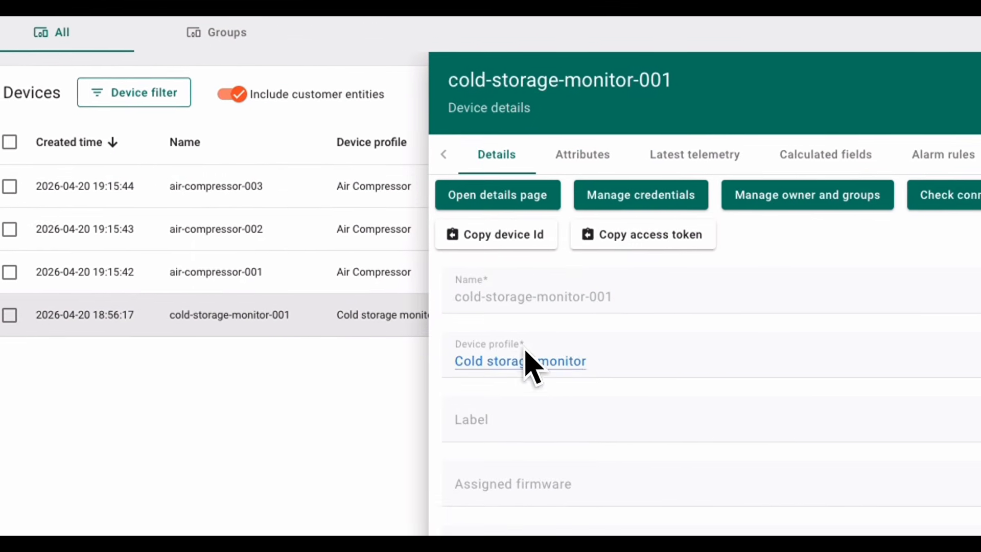
{"action": "left_click", "coordinate": [575, 155]}
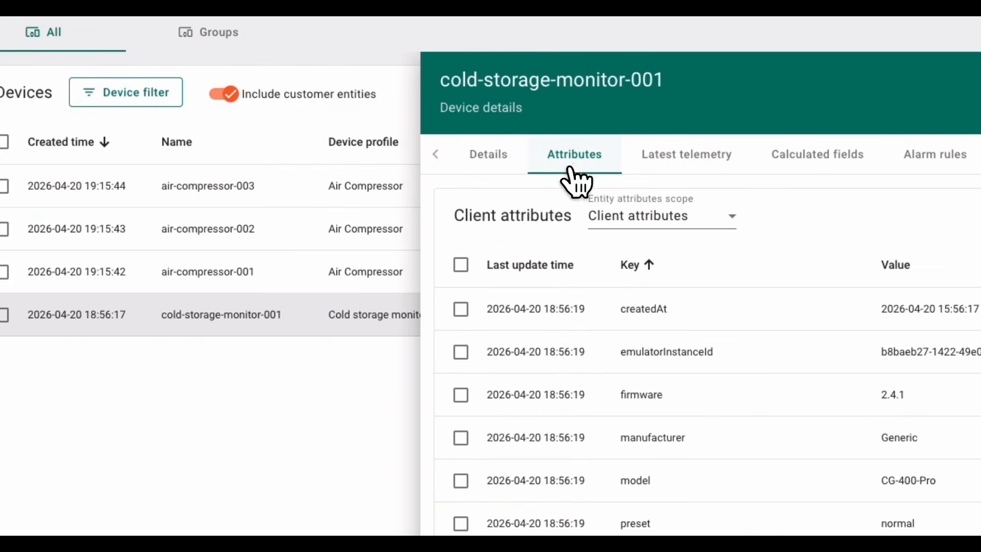
{"action": "left_click", "coordinate": [672, 174]}
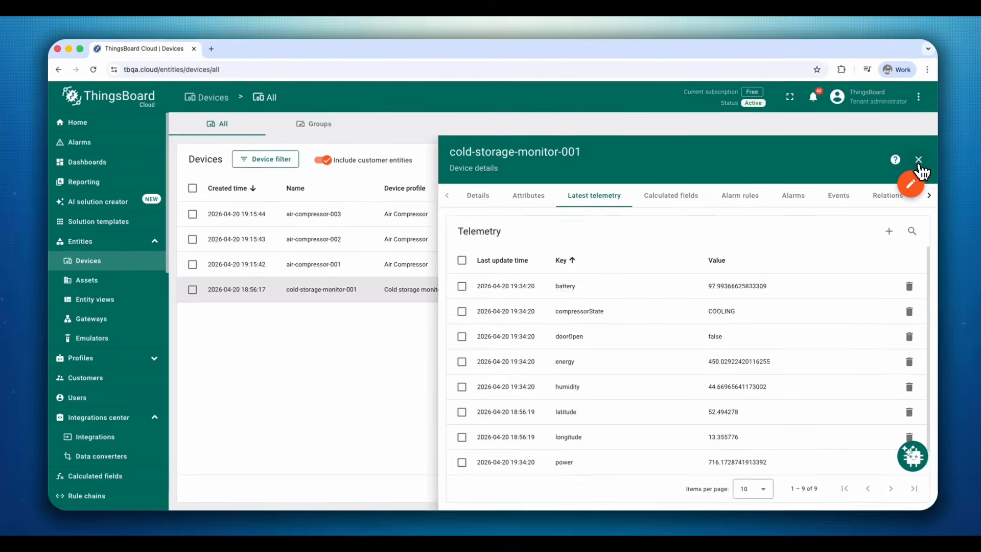
{"action": "left_click", "coordinate": [920, 163]}
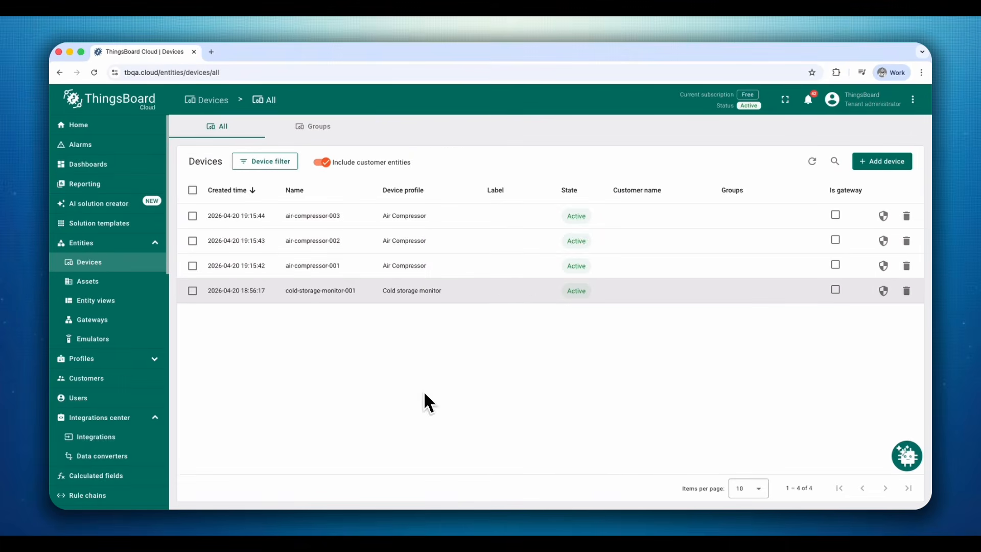
Look over the dashboards list and browse the device profiles in the emulator catalog
{"action": "left_click", "coordinate": [103, 164]}
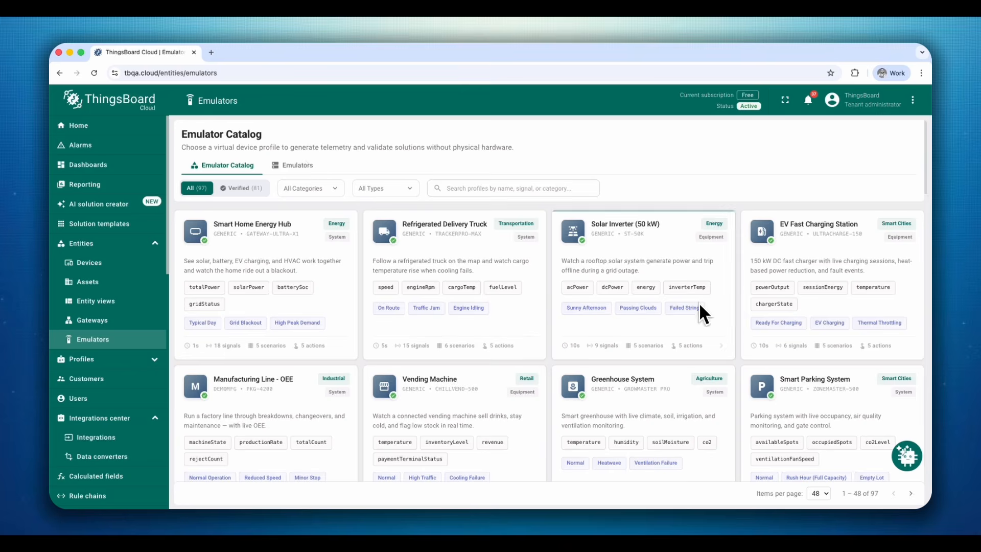
{"action": "scroll", "coordinate": [665, 360], "scroll_direction": "down", "scroll_amount": 5}
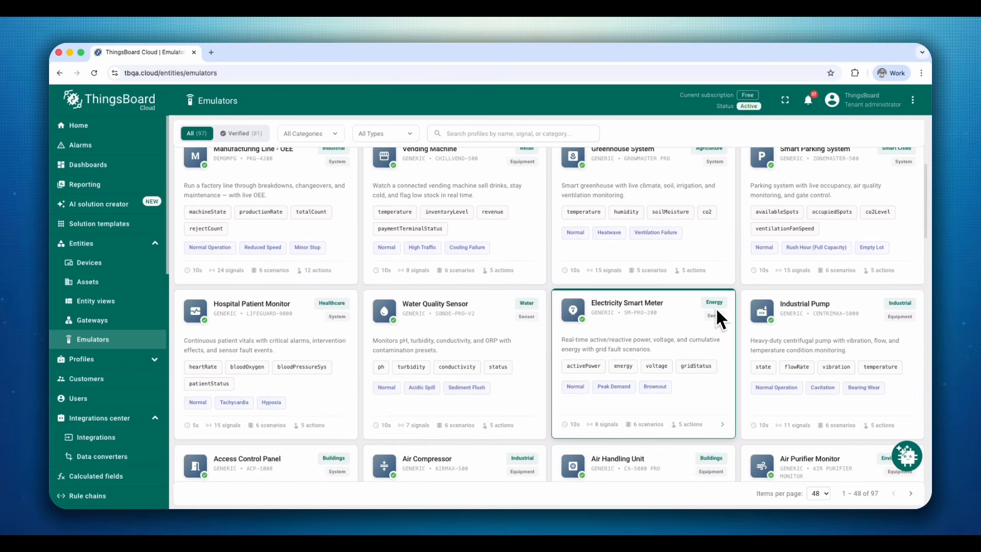
{"action": "scroll", "coordinate": [716, 308], "scroll_direction": "down", "scroll_amount": 4}
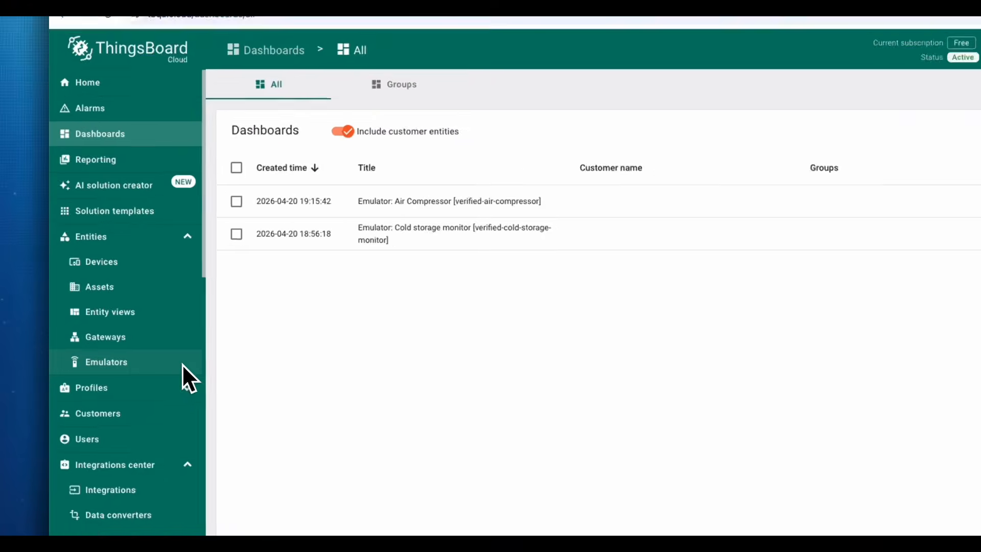
Open the cold-storage-monitor-001 dashboard from the list of emulators and review its emulator controls
{"action": "left_click", "coordinate": [163, 339]}
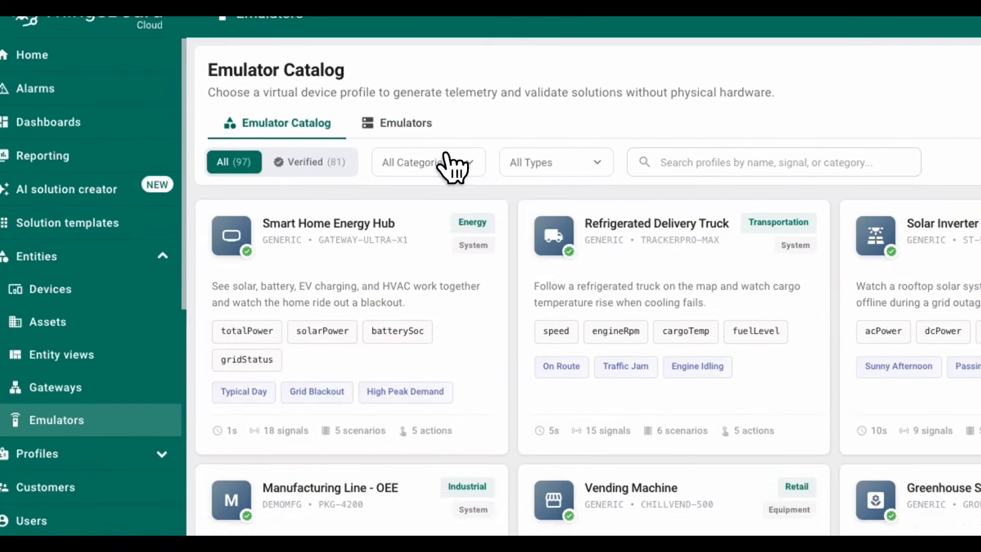
{"action": "left_click", "coordinate": [453, 99]}
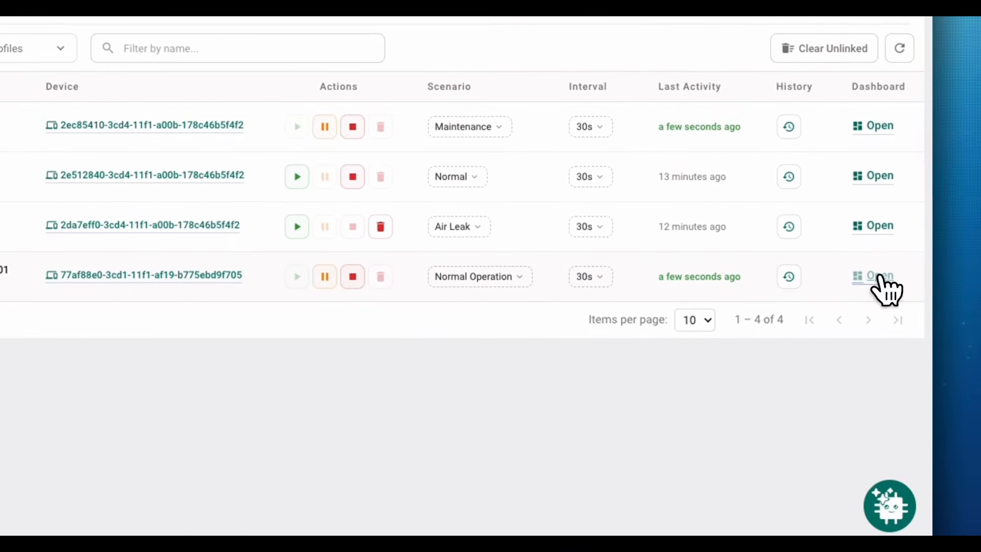
{"action": "left_click", "coordinate": [881, 277]}
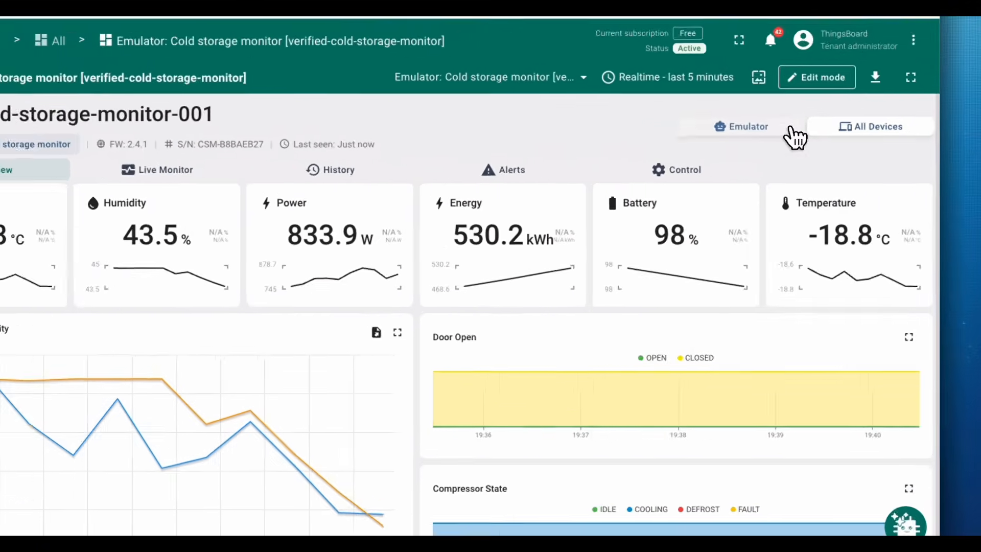
{"action": "left_click", "coordinate": [782, 163]}
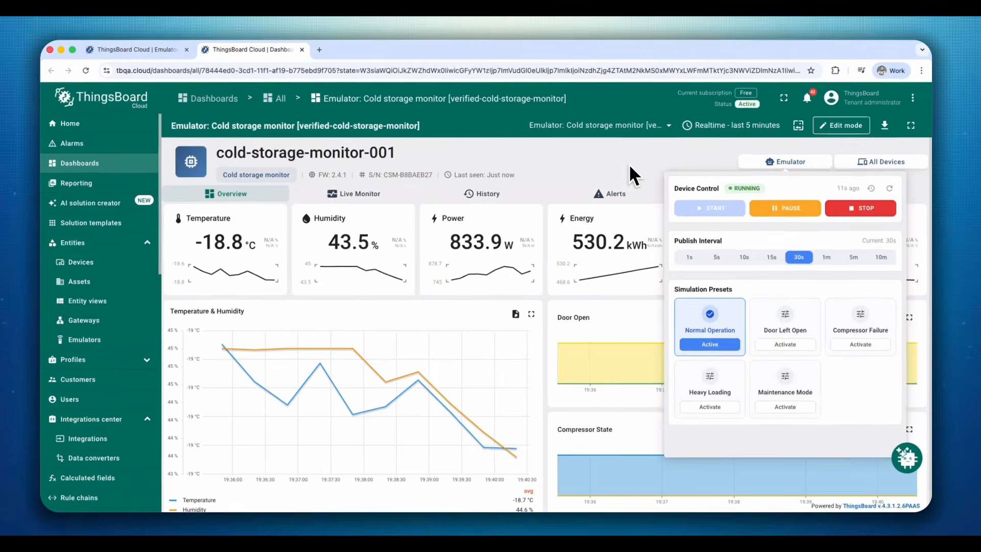
{"action": "left_click", "coordinate": [438, 97]}
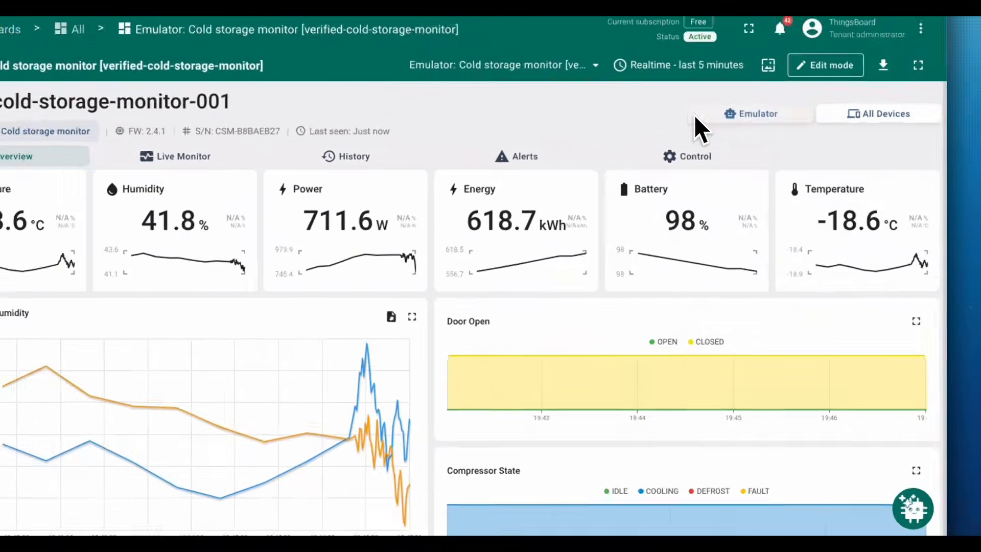
Activate the Door Left Open and Compressor Failure presets in turn for cold-storage-monitor-001, and return it to Normal Operation
{"action": "left_click", "coordinate": [697, 117]}
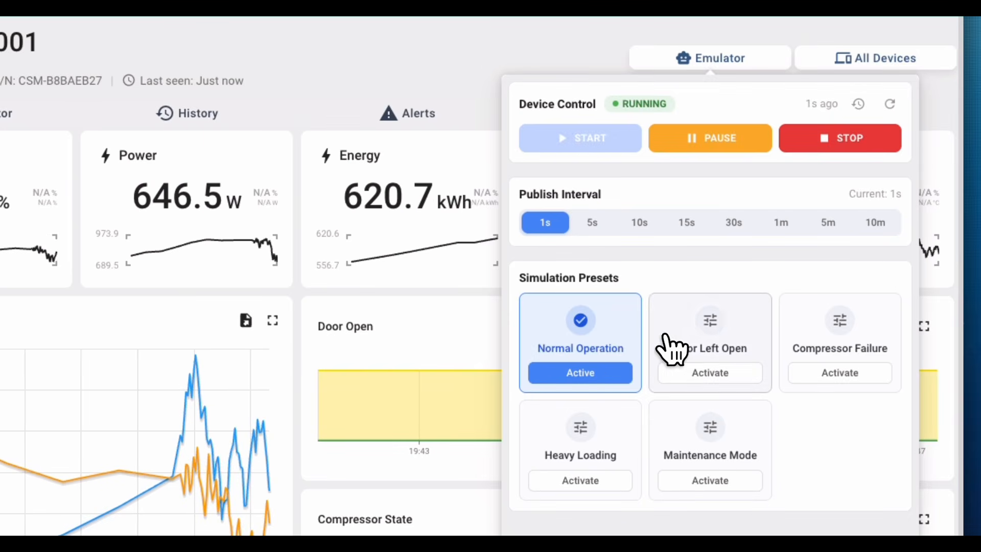
{"action": "left_click", "coordinate": [682, 345]}
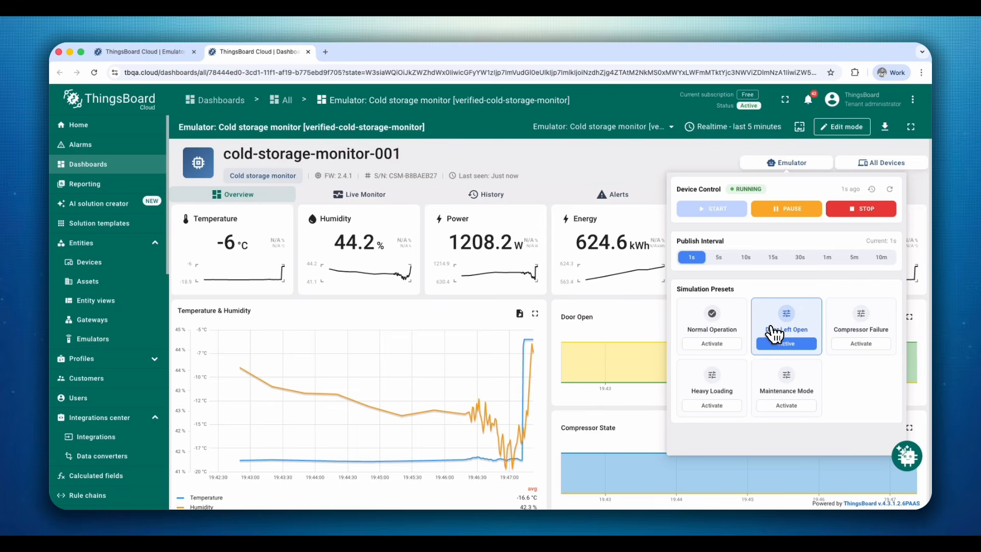
{"action": "left_click", "coordinate": [846, 317]}
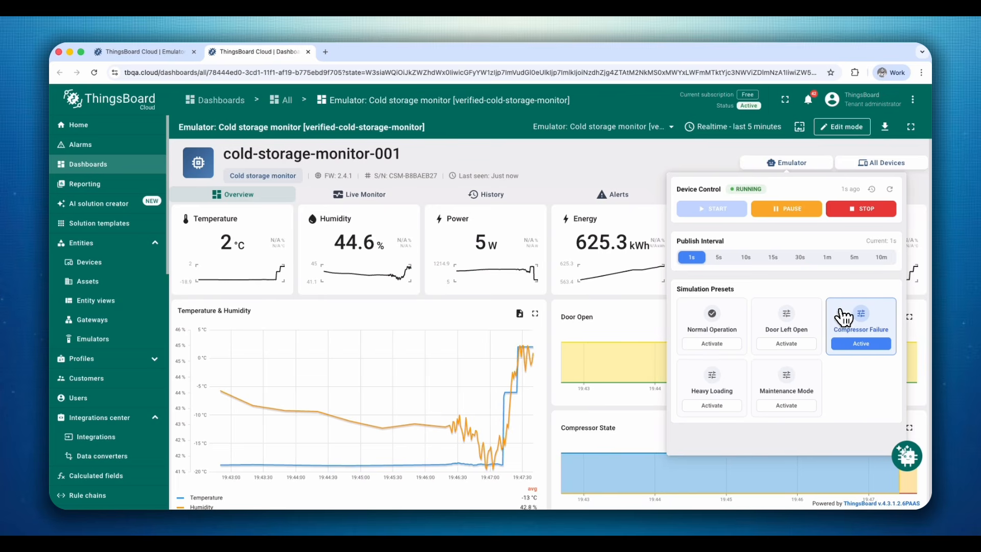
{"action": "left_click", "coordinate": [737, 320]}
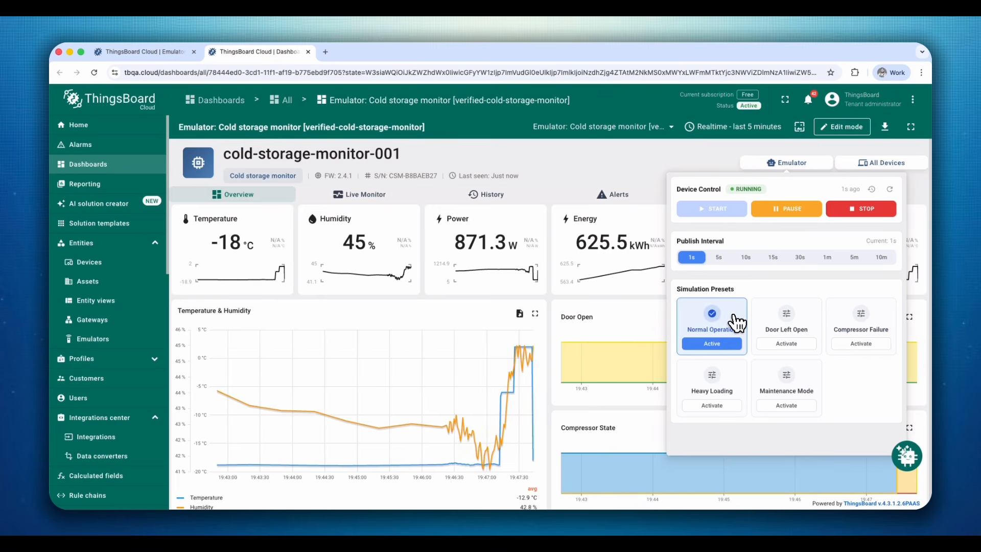
{"action": "left_click", "coordinate": [629, 165]}
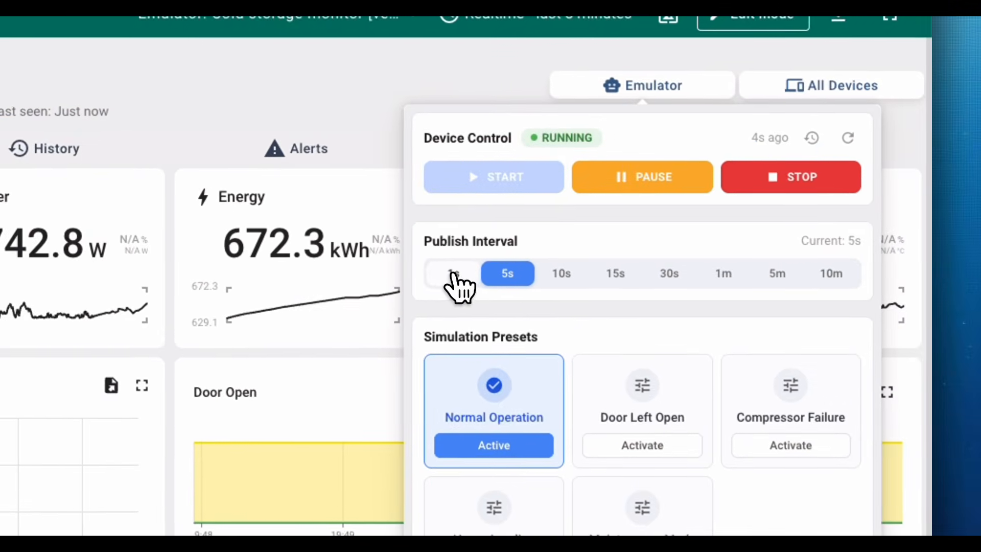
Try publish intervals of 1s and 5s for the cold-storage-monitor-001 emulator, and set the interval to 30s
{"action": "left_click", "coordinate": [457, 276]}
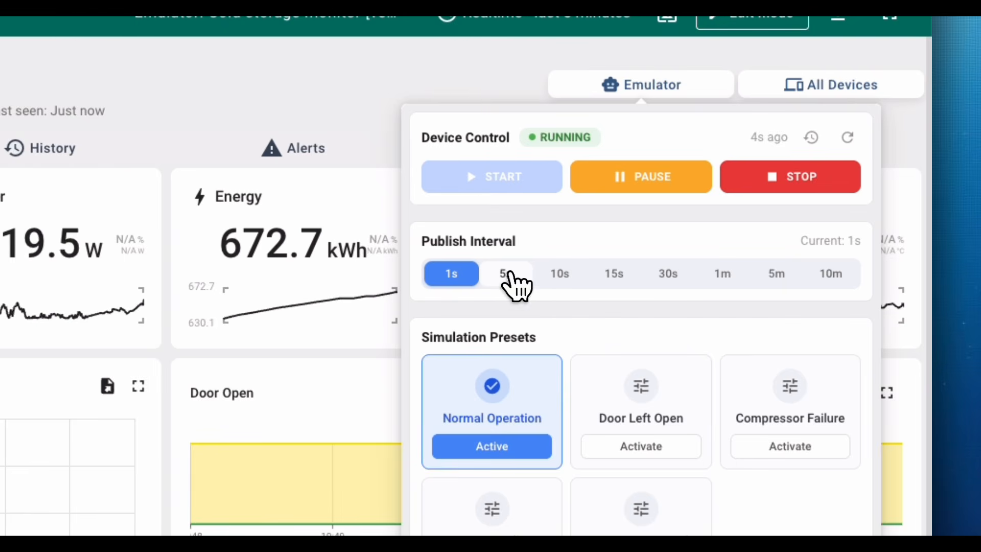
{"action": "left_click", "coordinate": [513, 279]}
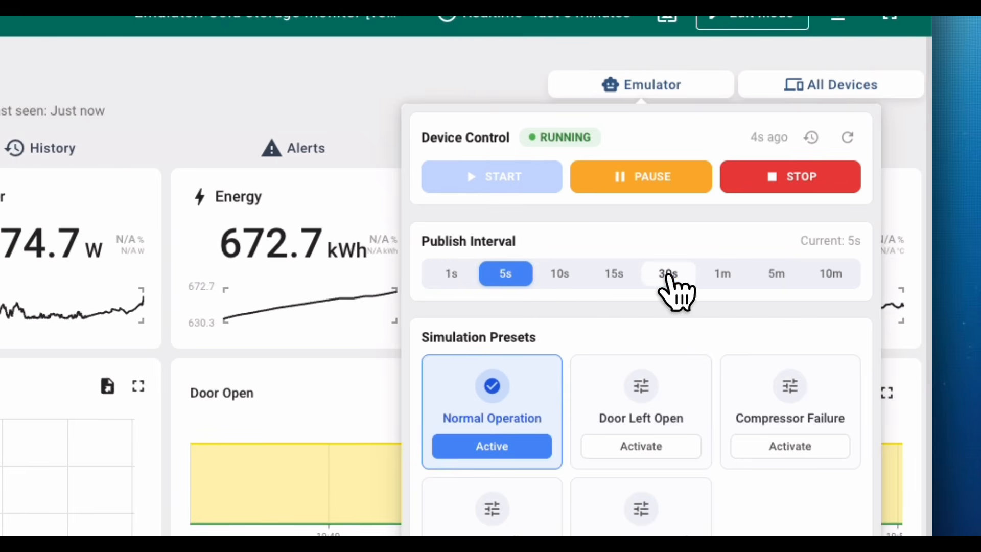
{"action": "left_click", "coordinate": [668, 276]}
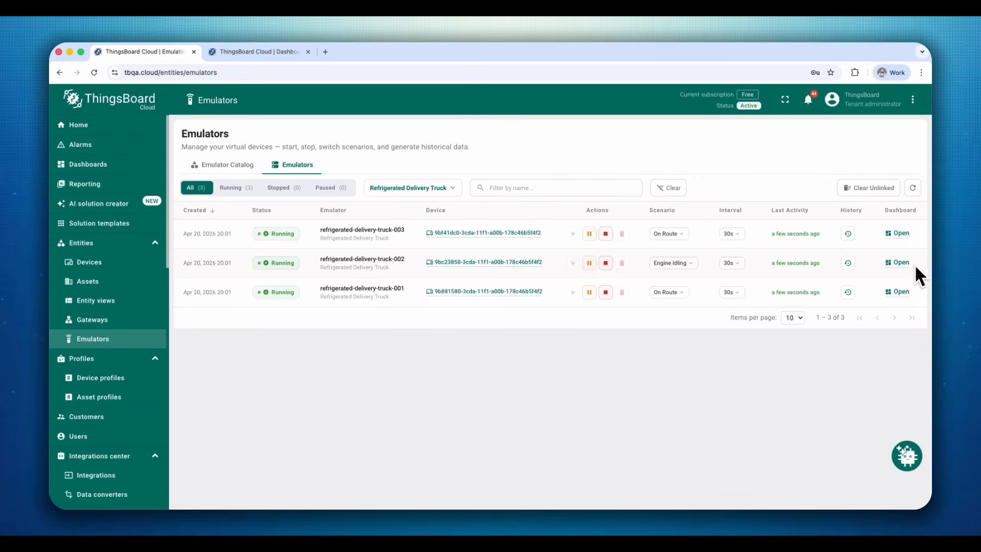
Open the refrigerated-delivery-truck-002 dashboard, check its Live Monitor view and return to the overview
{"action": "left_click", "coordinate": [905, 265]}
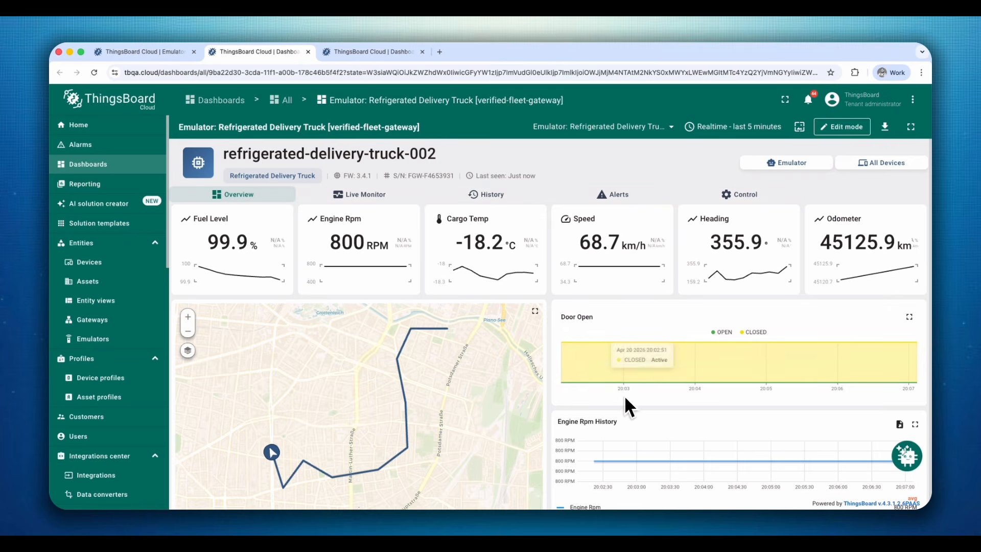
{"action": "left_click", "coordinate": [380, 202]}
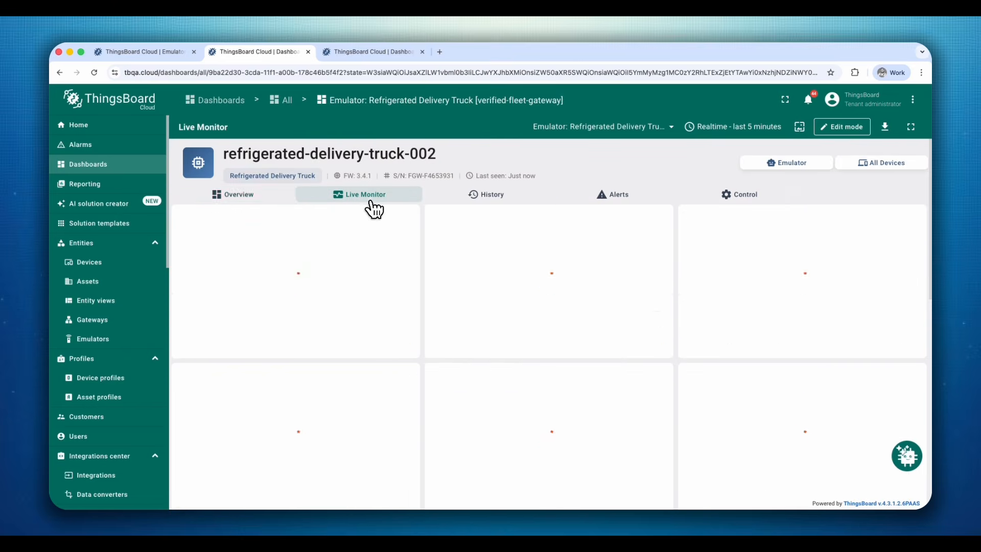
{"action": "left_click", "coordinate": [290, 203]}
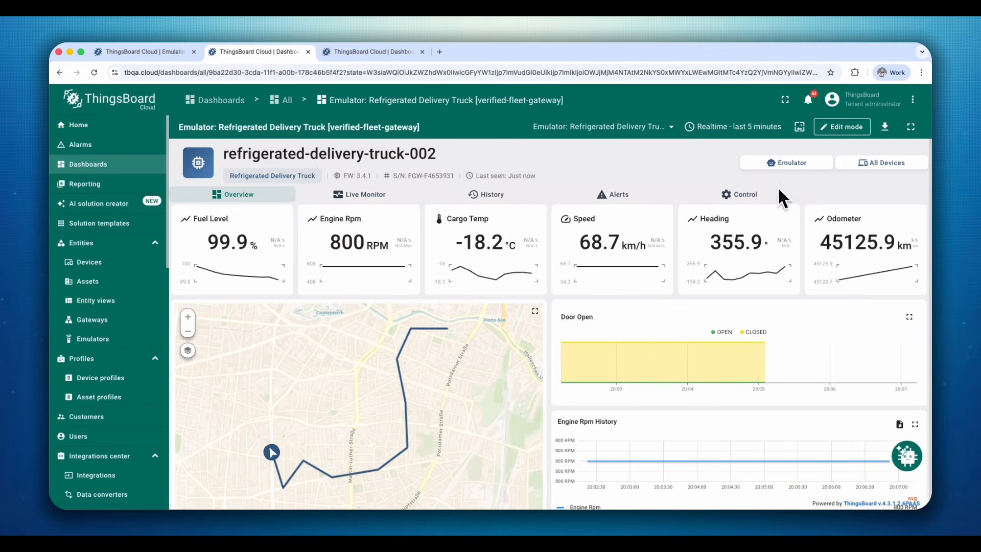
Generate history for refrigerated-delivery-truck-002 covering the last 7 days at a 15 min step with the On Route scenario
{"action": "left_click", "coordinate": [803, 168]}
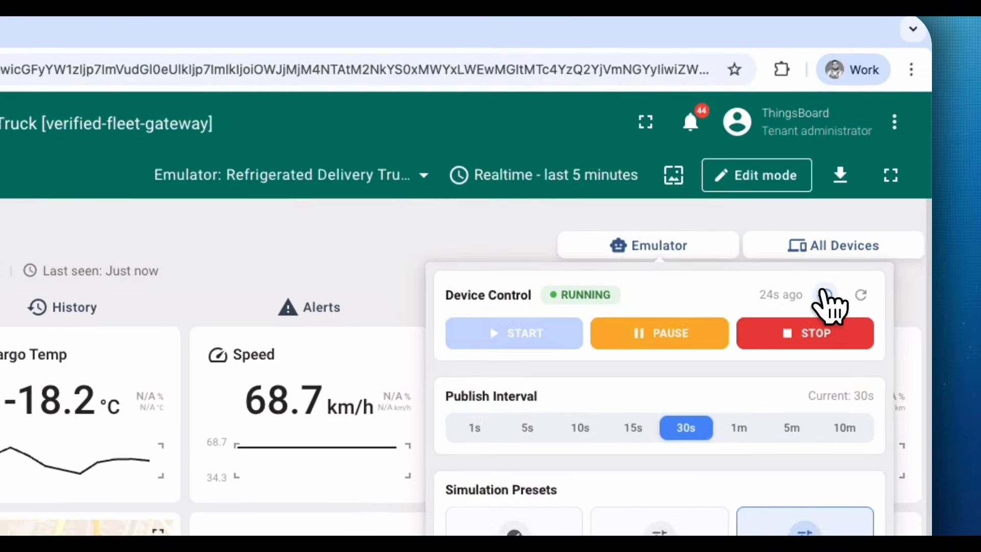
{"action": "left_click", "coordinate": [826, 295]}
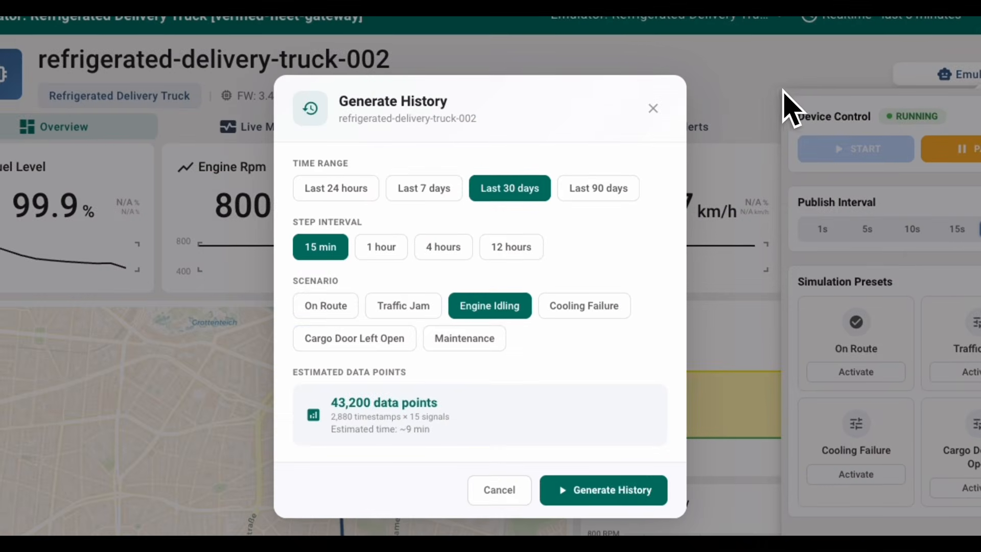
{"action": "left_click", "coordinate": [445, 189]}
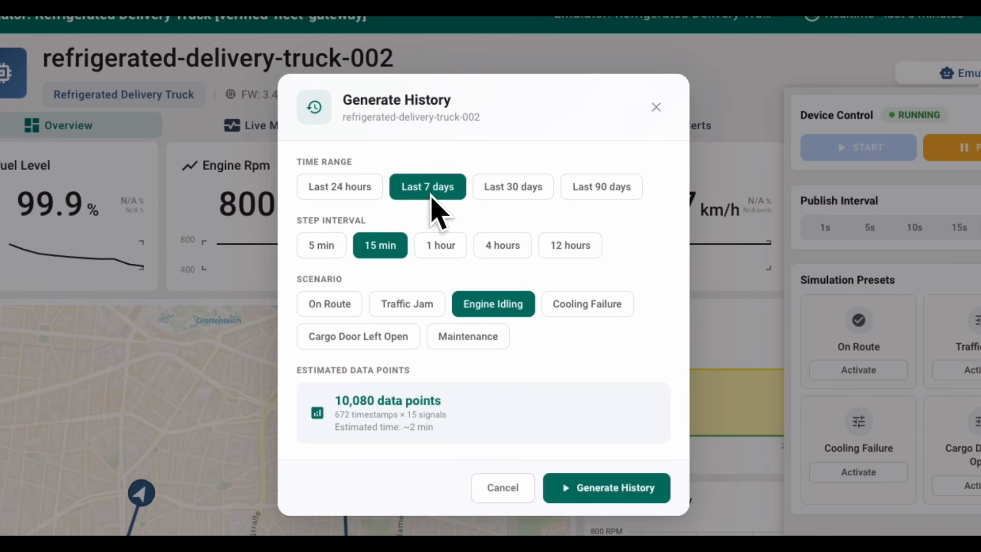
{"action": "left_click", "coordinate": [338, 305]}
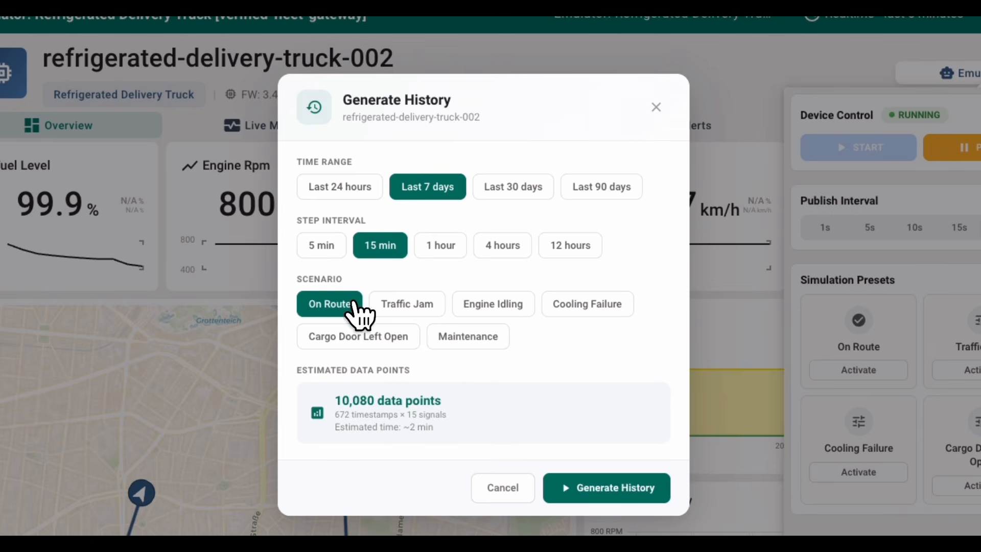
{"action": "left_click", "coordinate": [583, 489]}
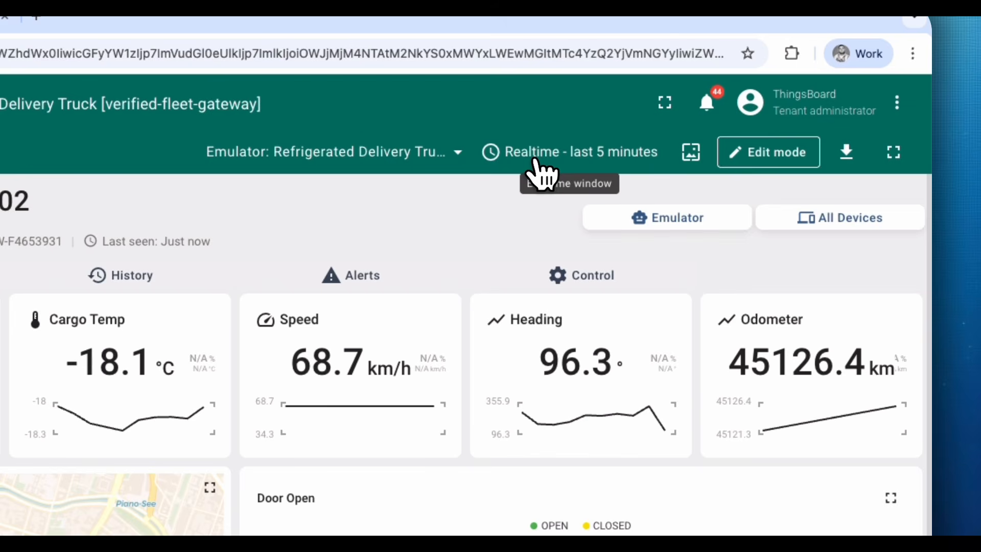
Set the truck dashboard's time window to a history of the last 7 days and open its Live Monitor view
{"action": "left_click", "coordinate": [564, 170]}
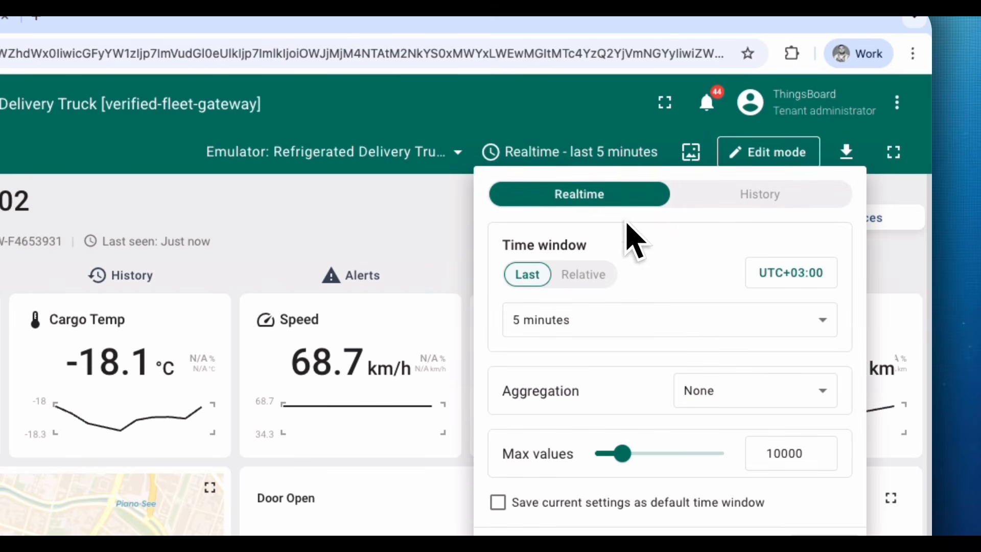
{"action": "left_click", "coordinate": [736, 214]}
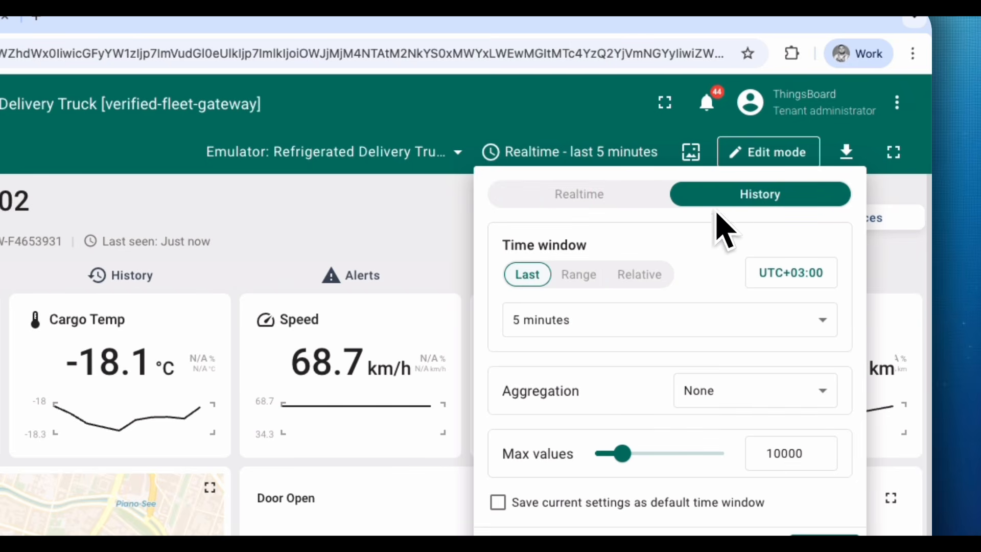
{"action": "left_click", "coordinate": [637, 321]}
{"action": "scroll", "coordinate": [603, 398], "scroll_direction": "down", "scroll_amount": 10}
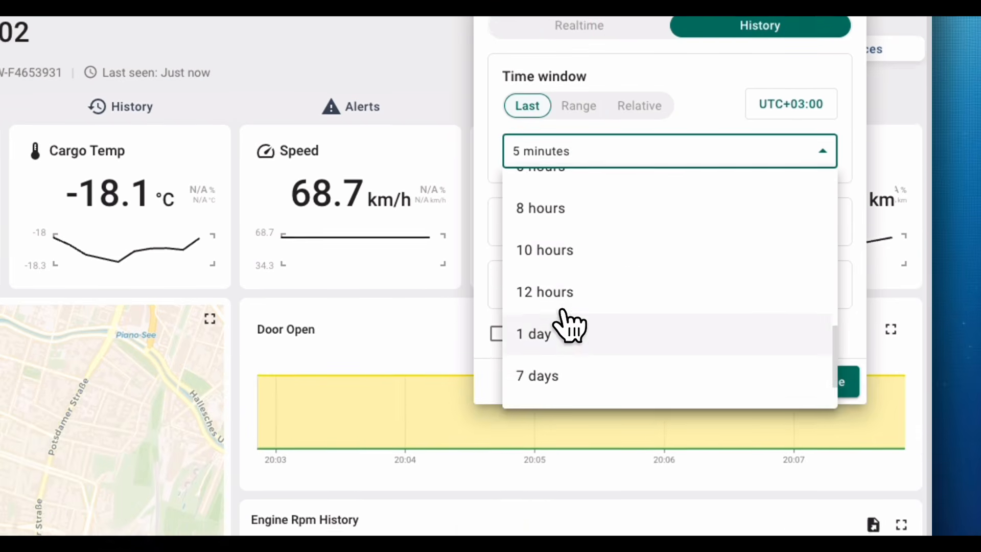
{"action": "left_click", "coordinate": [563, 358]}
{"action": "left_click", "coordinate": [792, 354]}
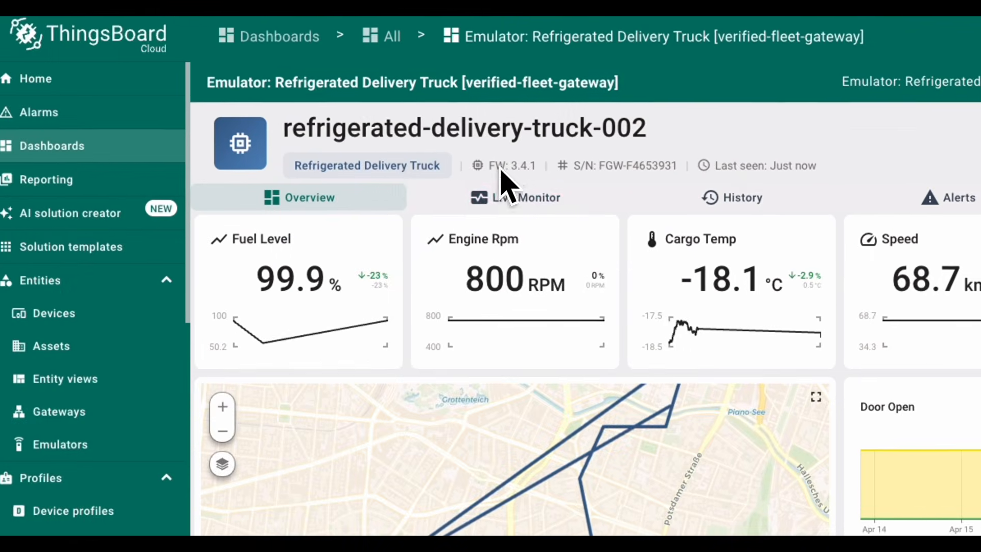
{"action": "left_click", "coordinate": [526, 194]}
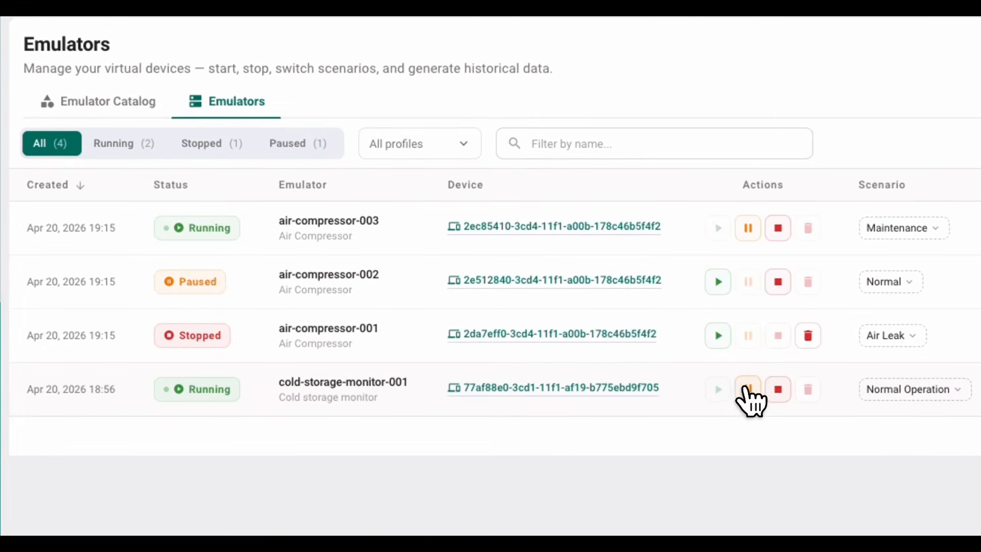
Pause, resume and stop the cold-storage-monitor-001 emulator in the list of emulators
{"action": "left_click", "coordinate": [746, 388]}
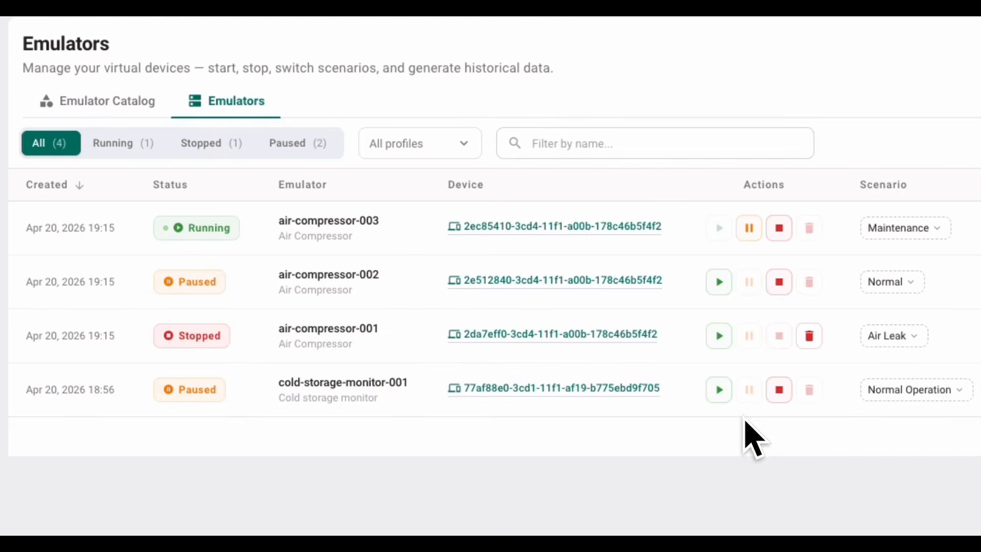
{"action": "left_click", "coordinate": [720, 390]}
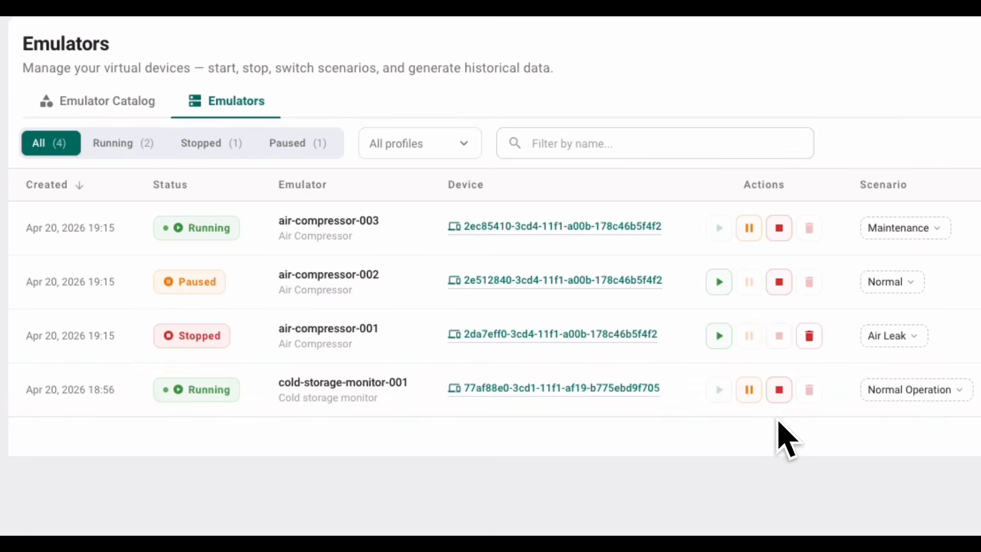
{"action": "left_click", "coordinate": [780, 393]}
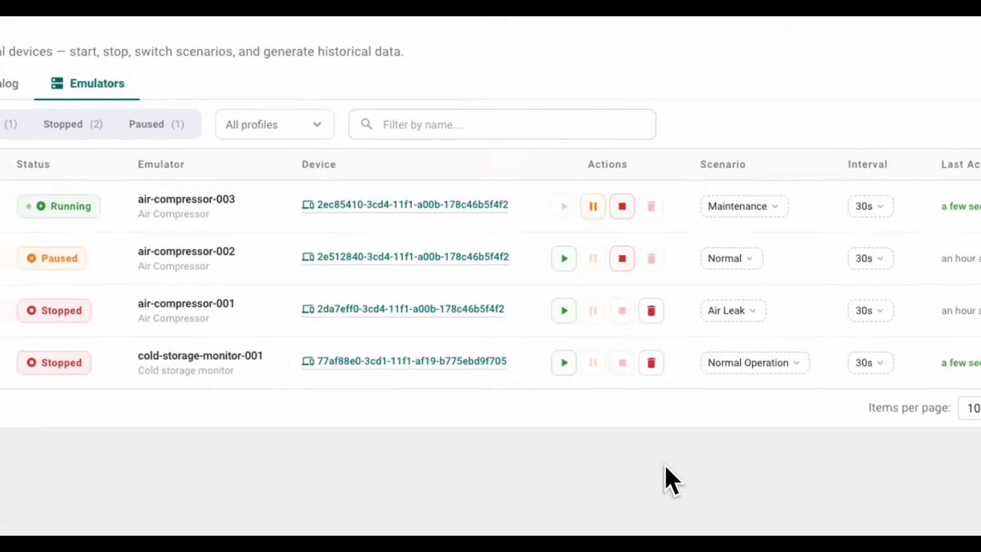
Delete the stopped cold-storage-monitor-001 emulator and open the list of devices
{"action": "left_click", "coordinate": [609, 321]}
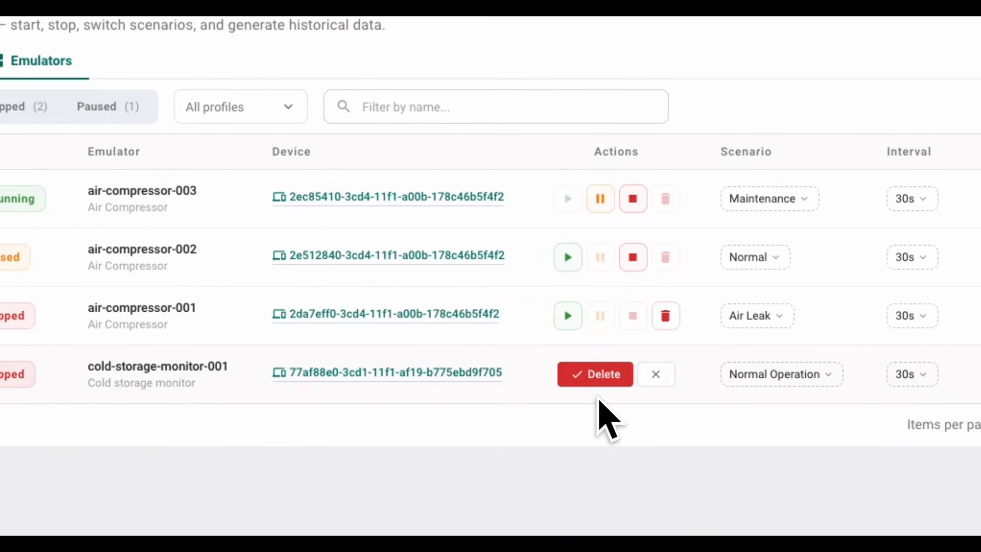
{"action": "left_click", "coordinate": [593, 382]}
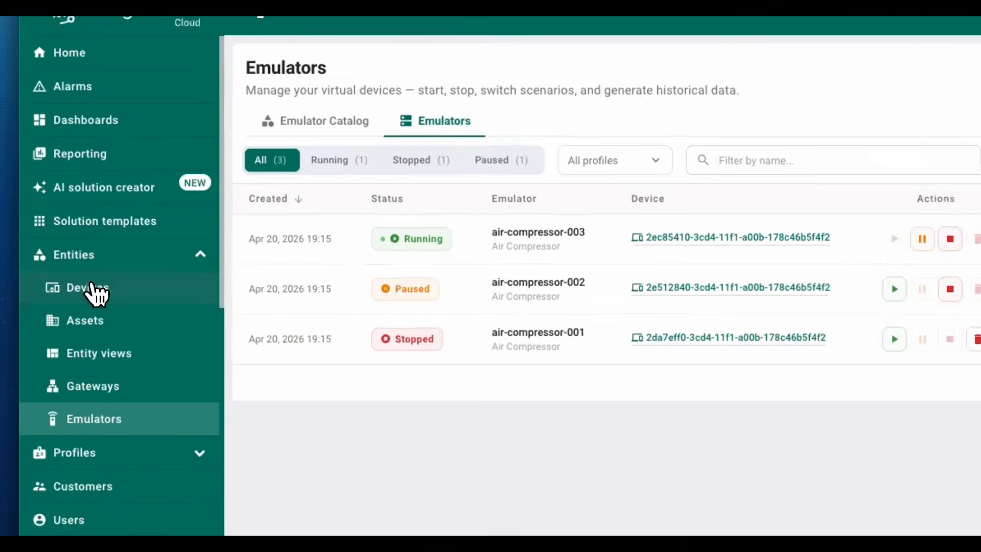
{"action": "left_click", "coordinate": [96, 262]}
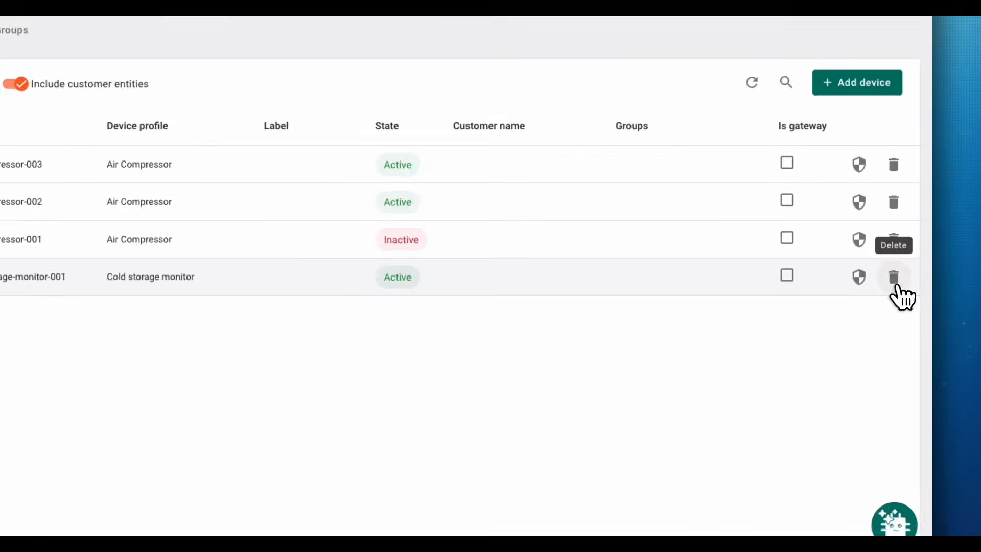
Delete the cold-storage-monitor-001 device from the list of devices
{"action": "left_click", "coordinate": [907, 291]}
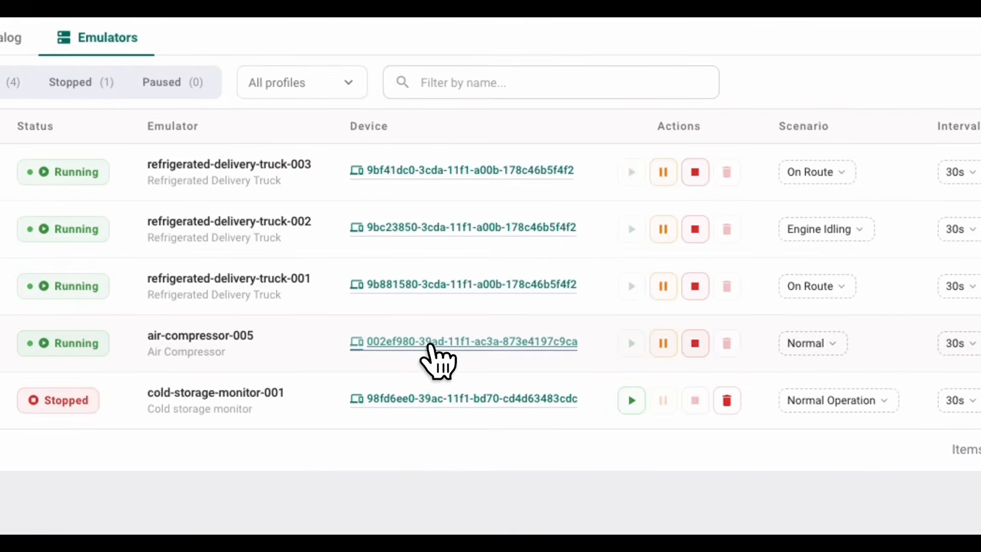
Open the device linked to the air-compressor-005 emulator and examine its details, client attributes and latest telemetry
{"action": "left_click", "coordinate": [464, 322]}
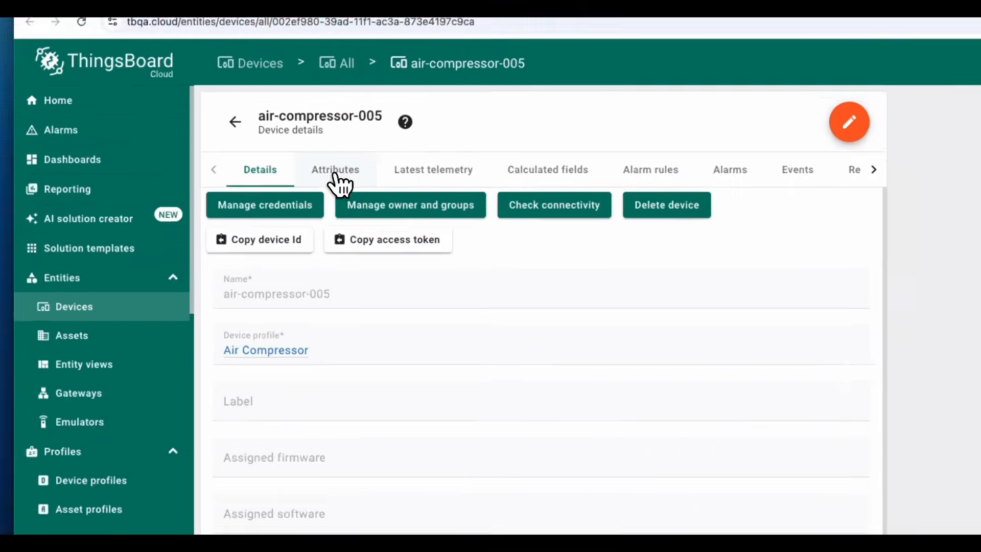
{"action": "left_click", "coordinate": [273, 175]}
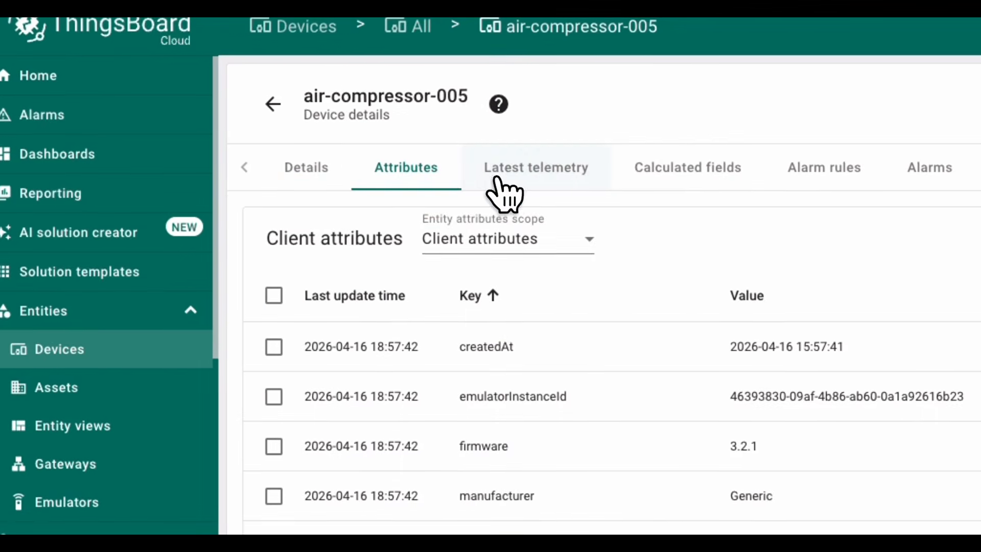
{"action": "left_click", "coordinate": [508, 177]}
{"action": "left_click", "coordinate": [330, 182]}
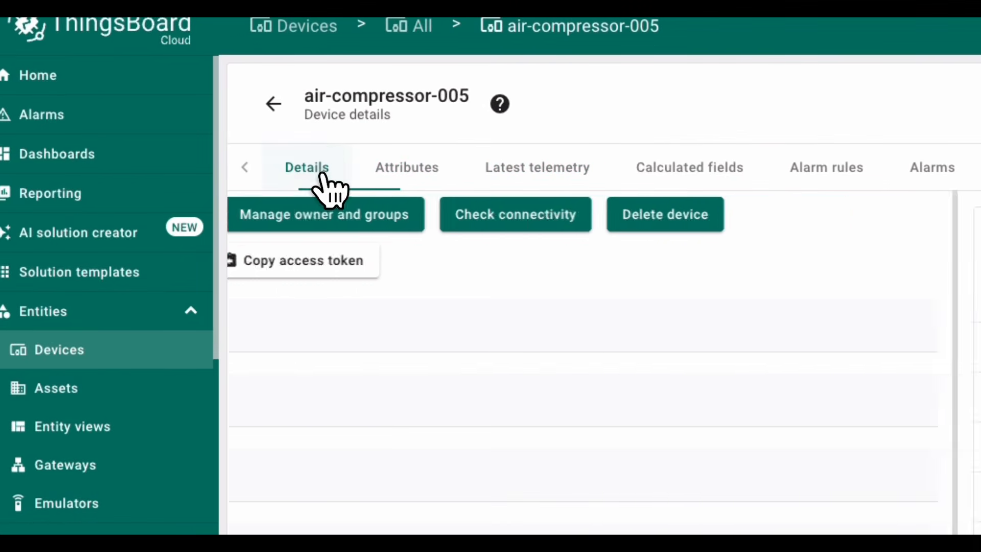
{"action": "left_click", "coordinate": [406, 180]}
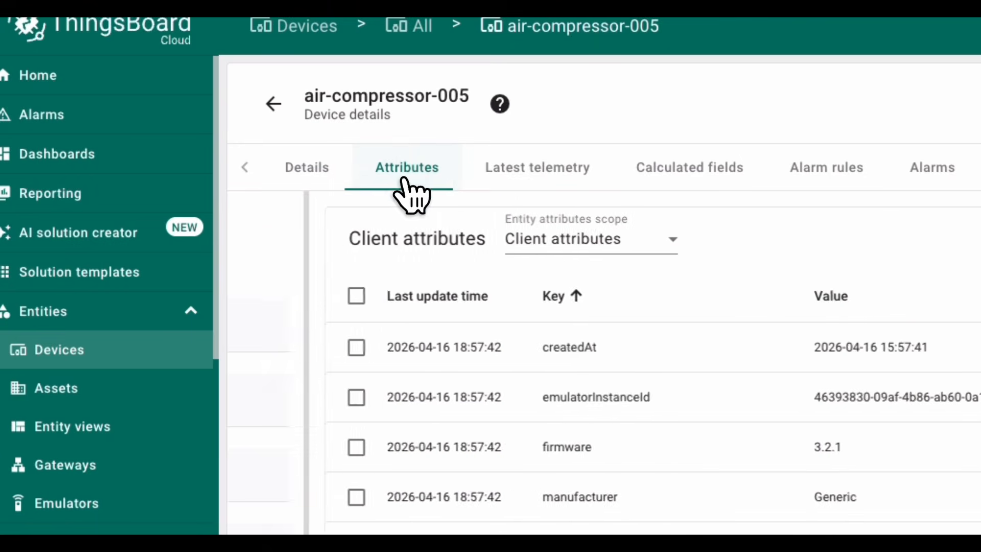
{"action": "left_click", "coordinate": [511, 176]}
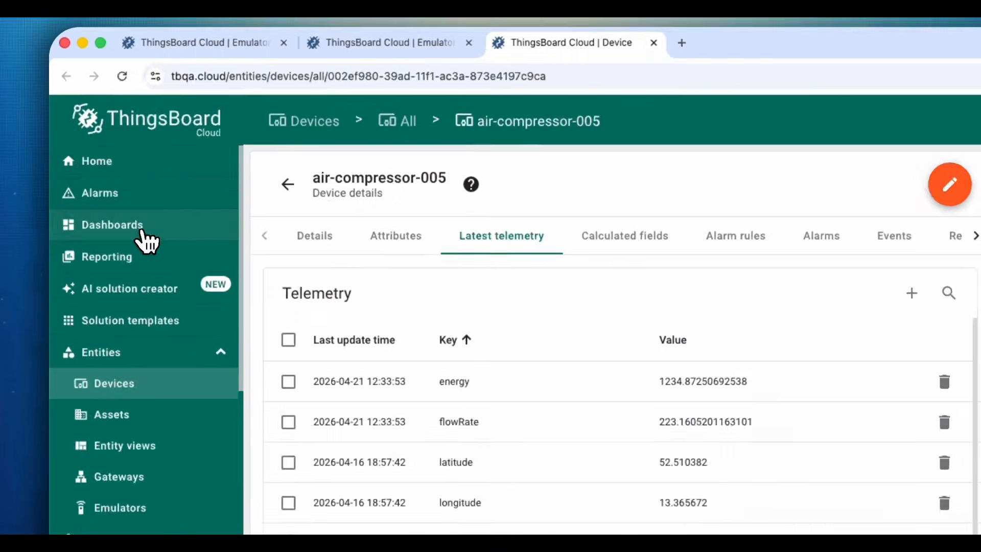
Create a new dashboard titled Demo
{"action": "left_click", "coordinate": [109, 169]}
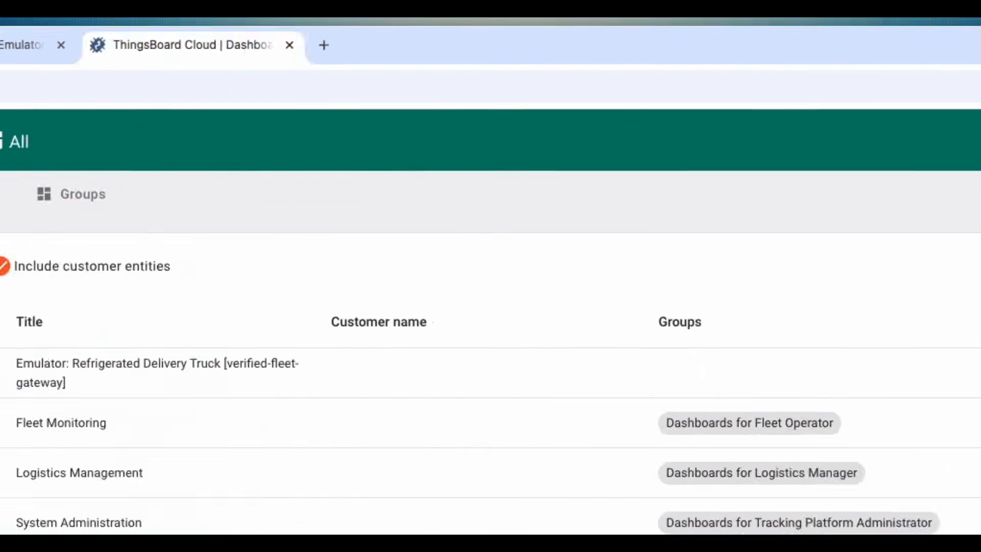
{"action": "left_click", "coordinate": [821, 259]}
{"action": "type", "text": "Demo"}
{"action": "key", "text": "Return"}
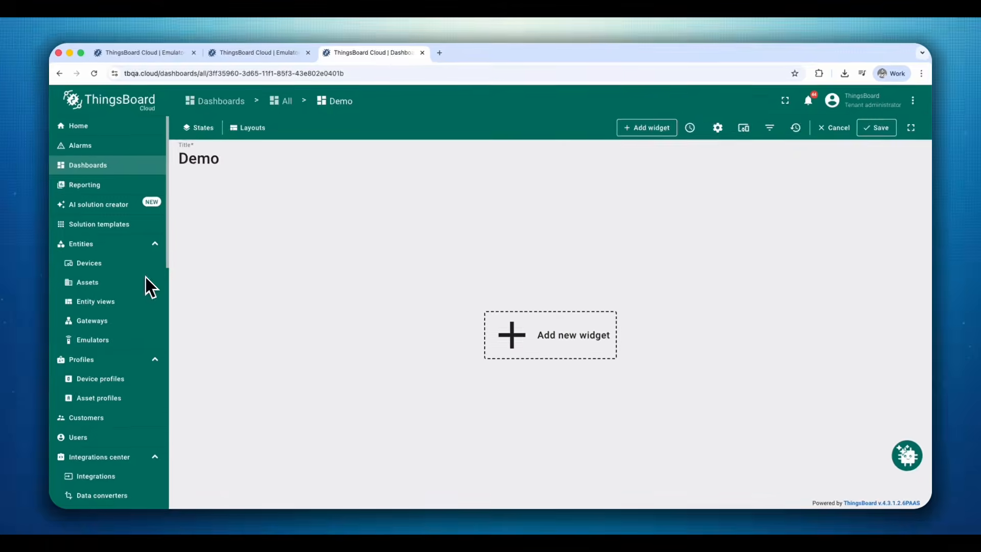
Start a Time series chart widget on the Demo dashboard with the device air-compressor-005 as its datasource
{"action": "left_click", "coordinate": [574, 324]}
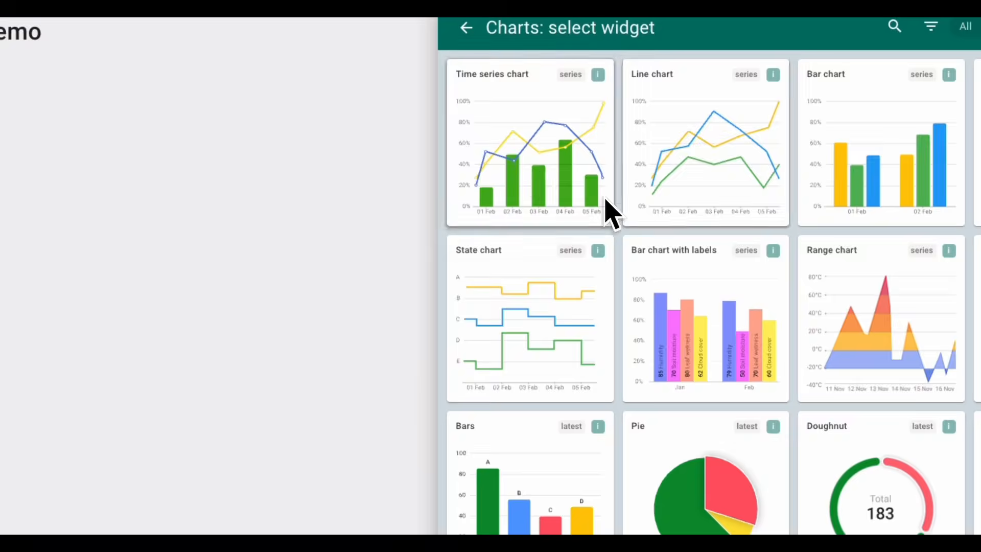
{"action": "left_click", "coordinate": [605, 199]}
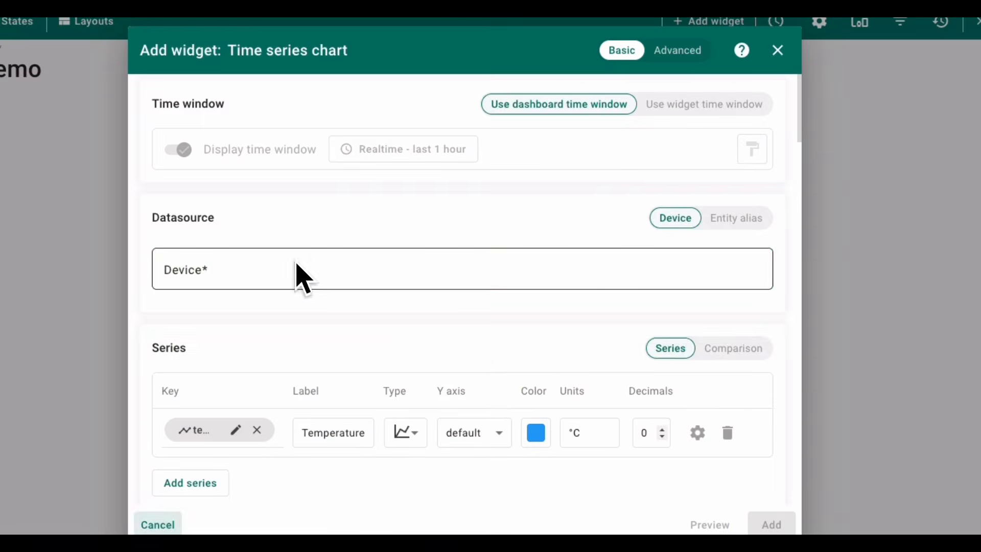
{"action": "left_click", "coordinate": [296, 272]}
{"action": "left_click", "coordinate": [259, 314]}
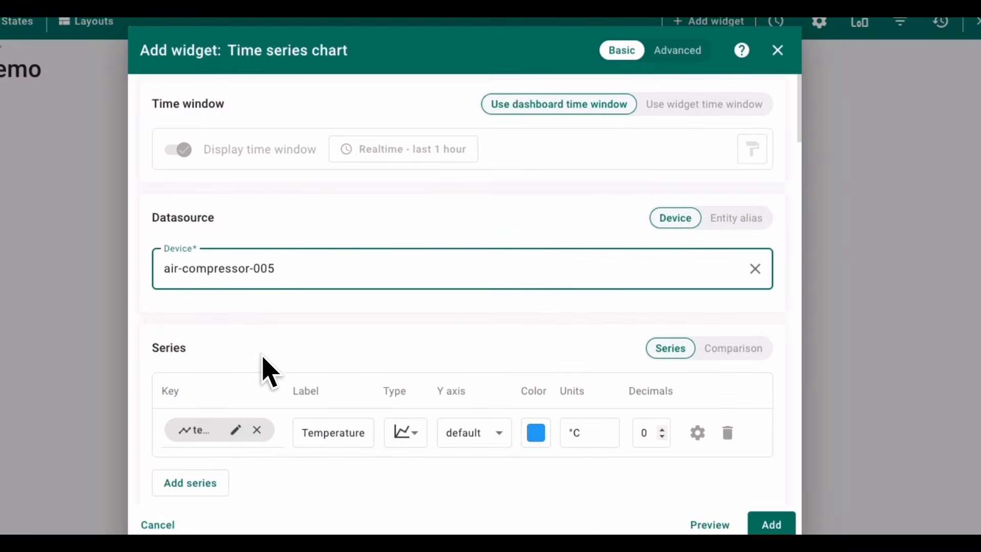
Add pressure and vibration series to the time series chart alongside temperature and add the widget to the dashboard
{"action": "scroll", "coordinate": [190, 440], "scroll_direction": "down", "scroll_amount": 2}
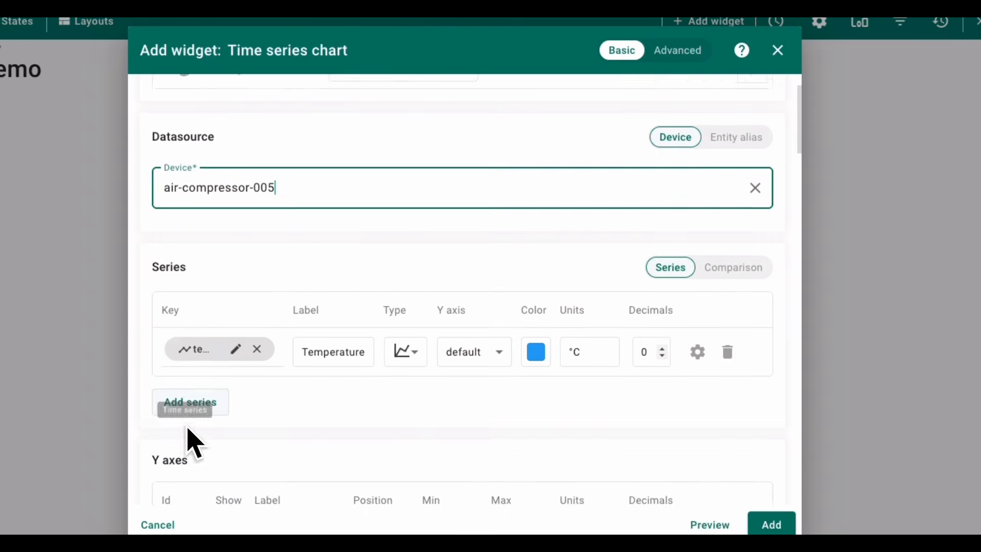
{"action": "left_click", "coordinate": [200, 395]}
{"action": "left_click", "coordinate": [200, 387]}
{"action": "type", "text": "pre"}
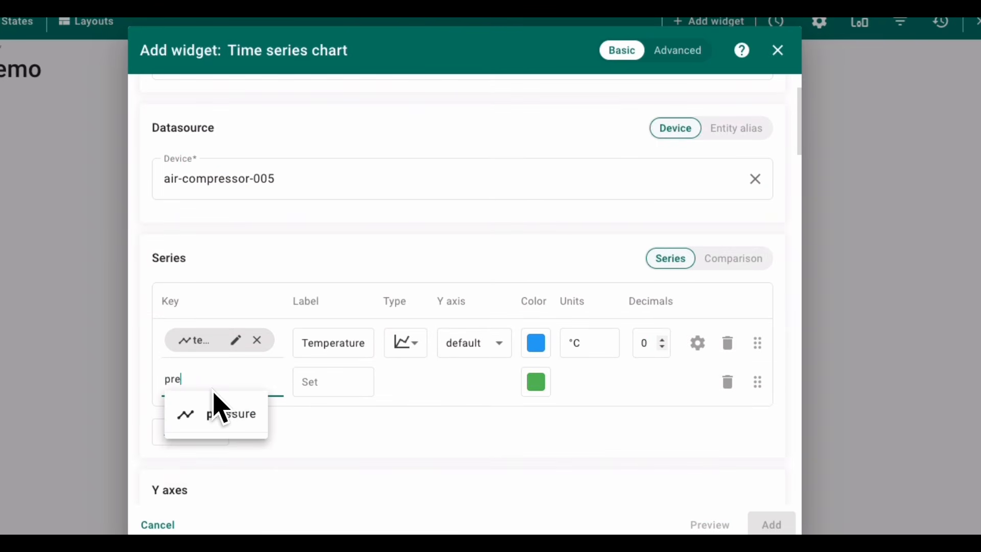
{"action": "left_click", "coordinate": [233, 414]}
{"action": "left_click", "coordinate": [223, 431]}
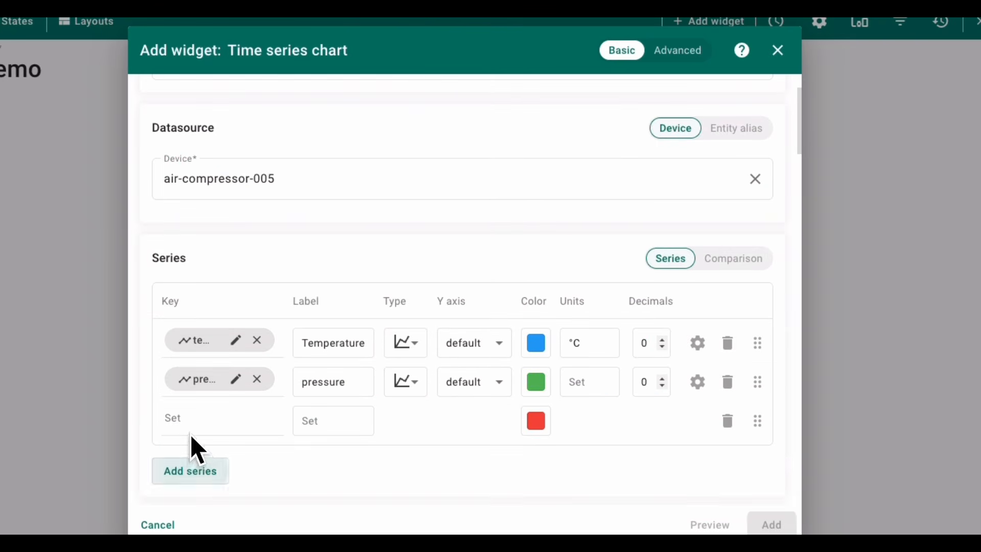
{"action": "left_click", "coordinate": [202, 425]}
{"action": "type", "text": "v"}
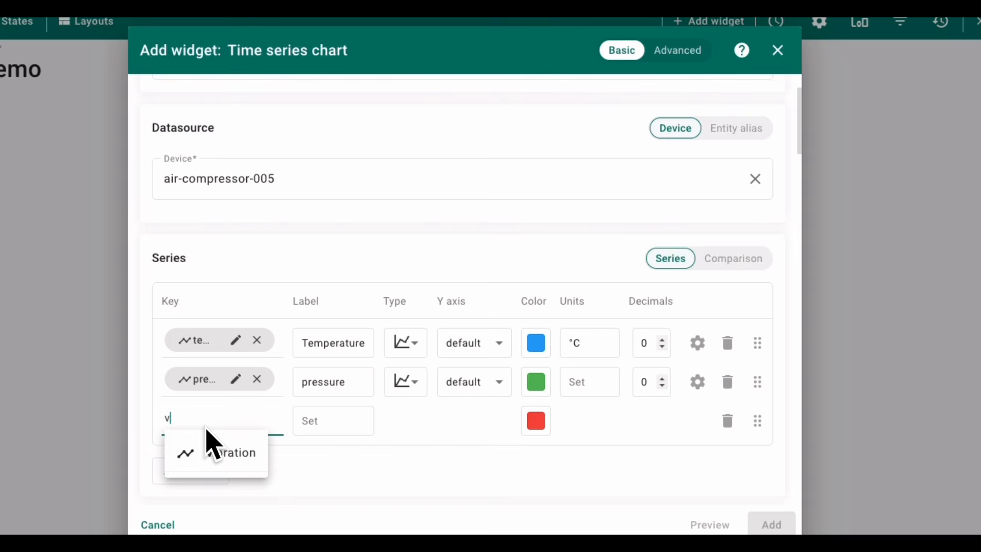
{"action": "left_click", "coordinate": [225, 467]}
{"action": "left_click", "coordinate": [736, 499]}
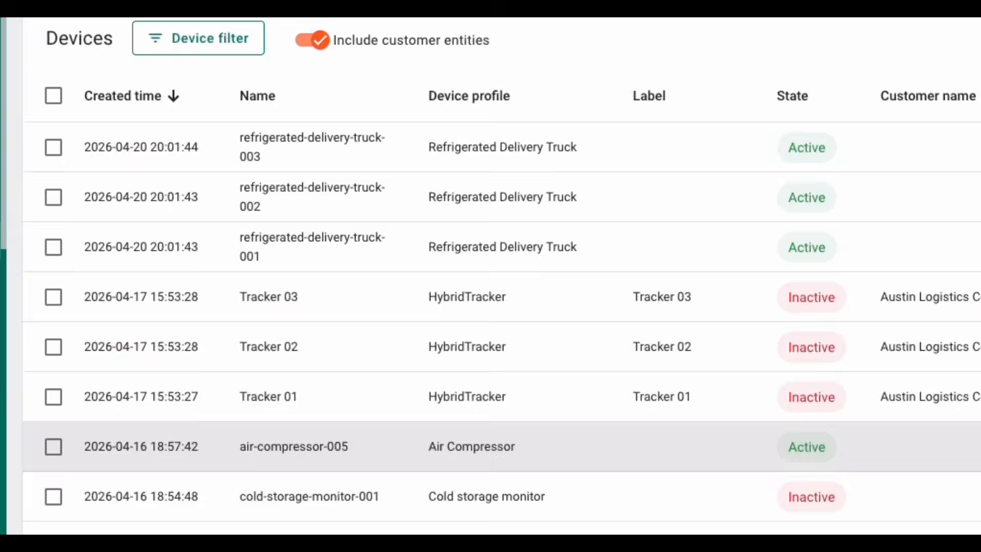
Add a simple calculated field Overheating Risk Score to air-compressor-005, using power, temperature and vibration telemetry, with time series output key overheatingRisk
{"action": "left_click", "coordinate": [385, 452]}
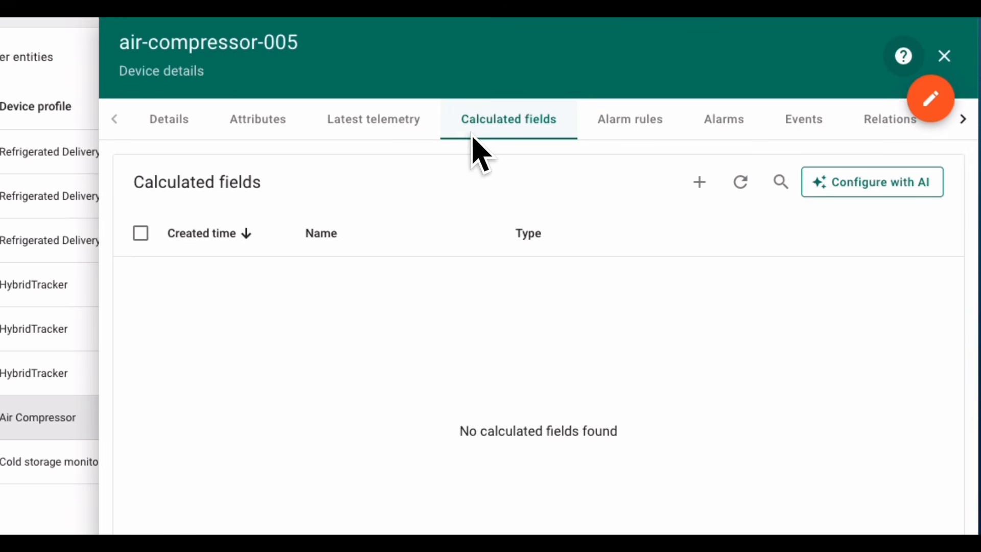
{"action": "left_click", "coordinate": [704, 183]}
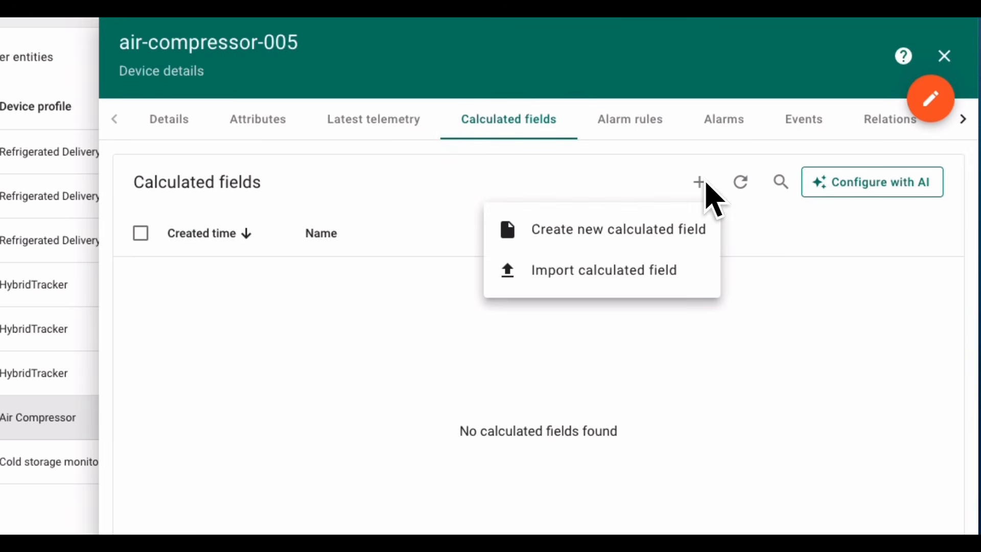
{"action": "left_click", "coordinate": [671, 238]}
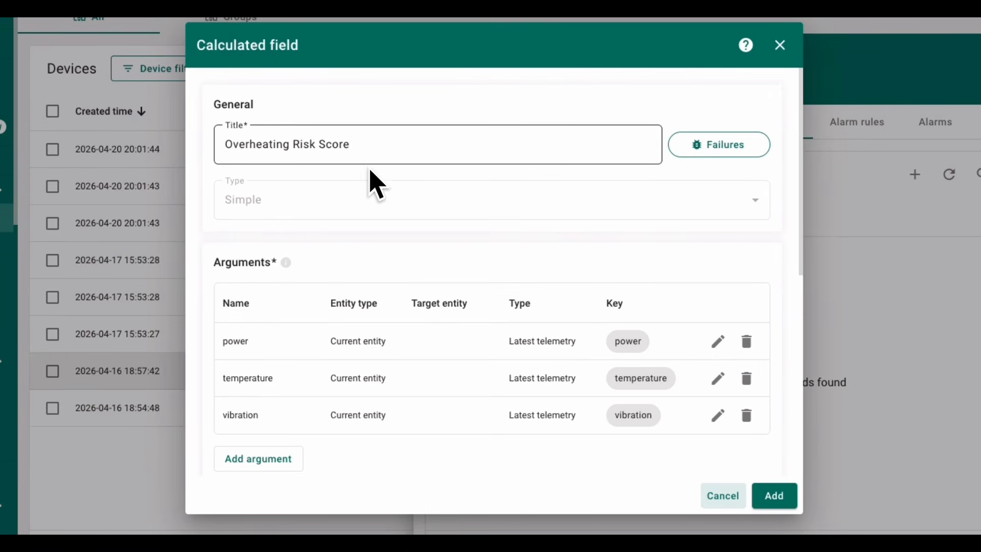
{"action": "scroll", "coordinate": [386, 313], "scroll_direction": "down", "scroll_amount": 5}
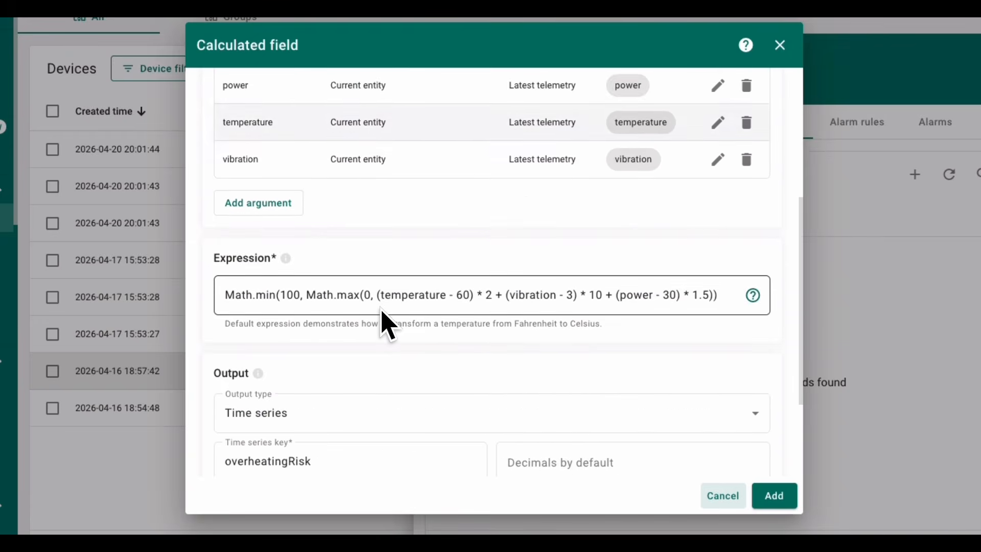
{"action": "scroll", "coordinate": [387, 325], "scroll_direction": "down", "scroll_amount": 3}
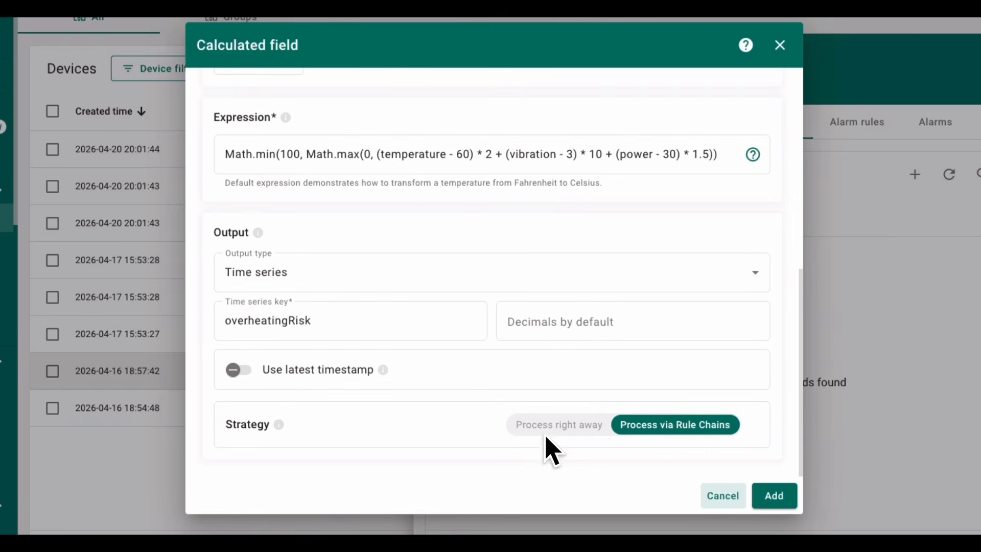
{"action": "left_click", "coordinate": [771, 499]}
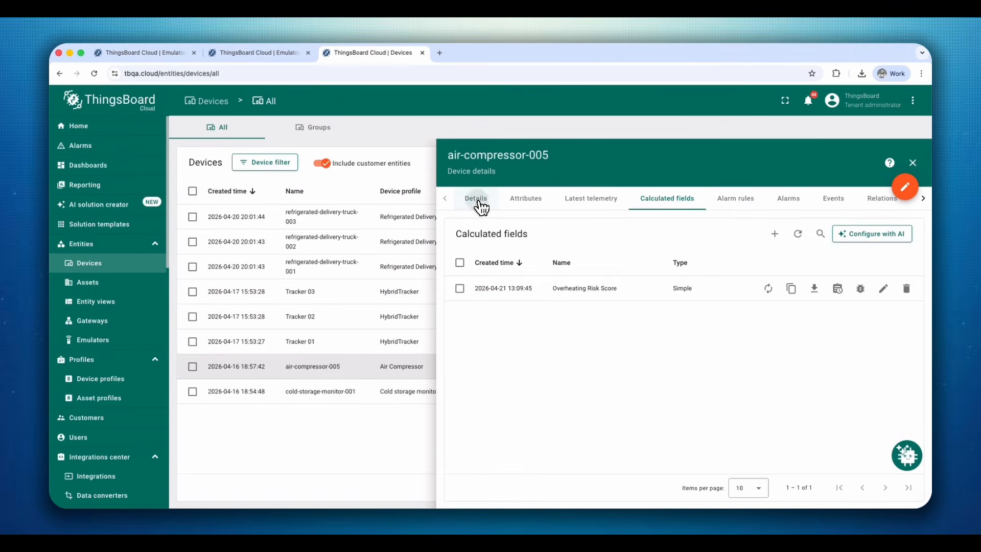
Create a Critical LowBatteryWarning alarm rule in the Air Compressor device profile, triggered when battery is less than lowBatteryThreshold and cleared when greater or equal
{"action": "left_click", "coordinate": [475, 188]}
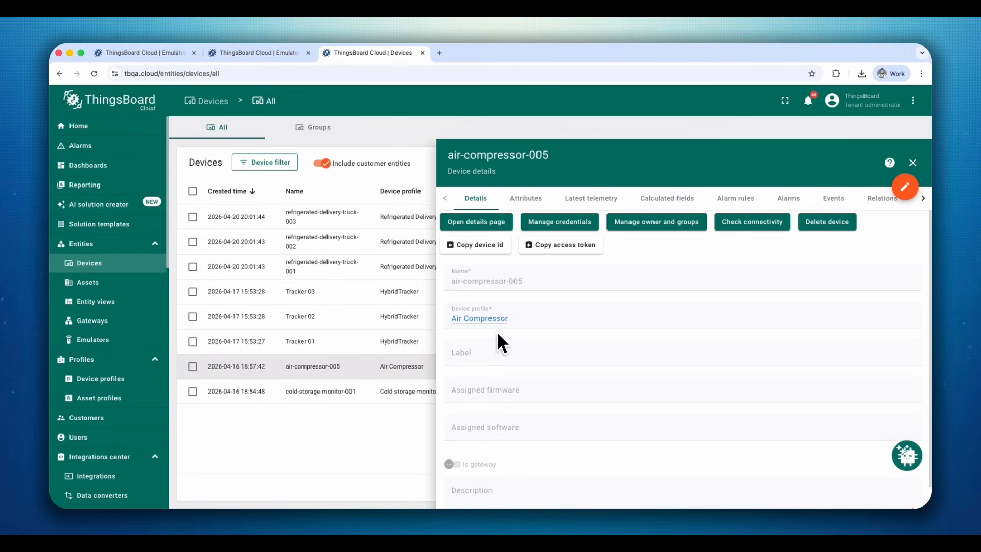
{"action": "left_click", "coordinate": [489, 319]}
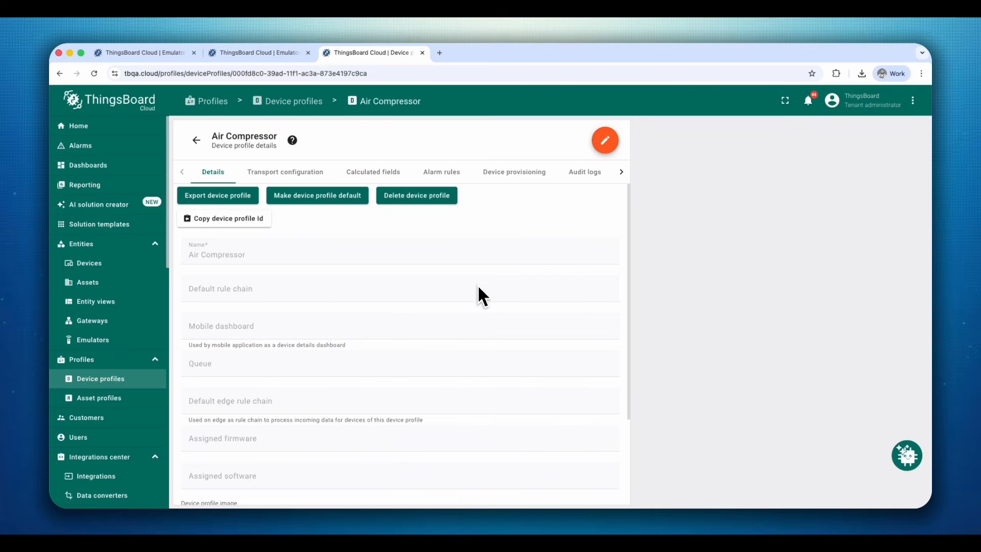
{"action": "left_click", "coordinate": [459, 178]}
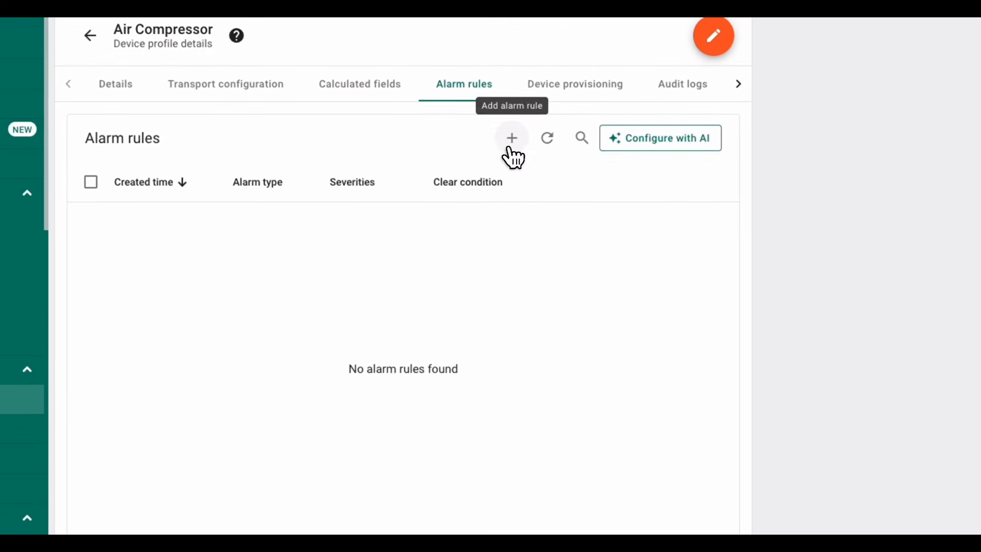
{"action": "left_click", "coordinate": [513, 138]}
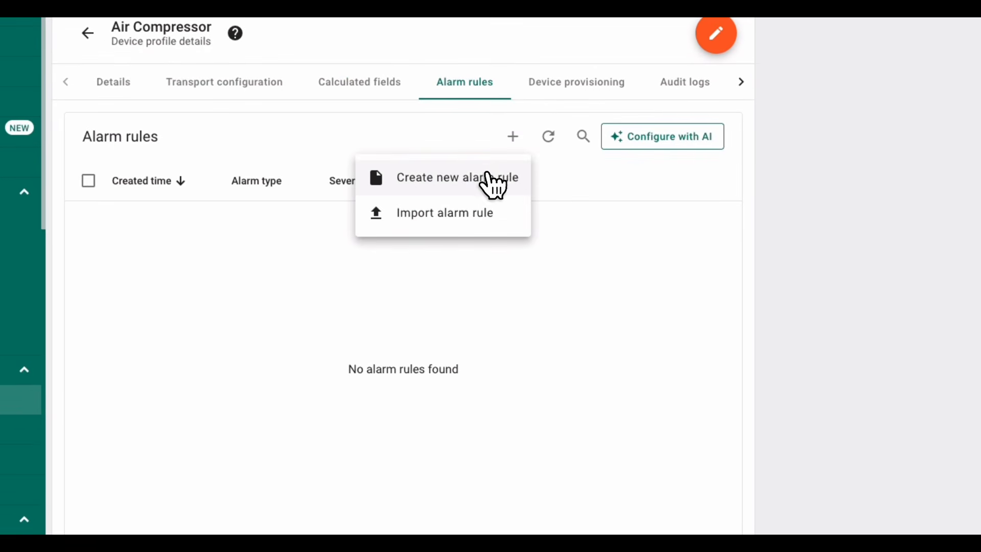
{"action": "left_click", "coordinate": [490, 179]}
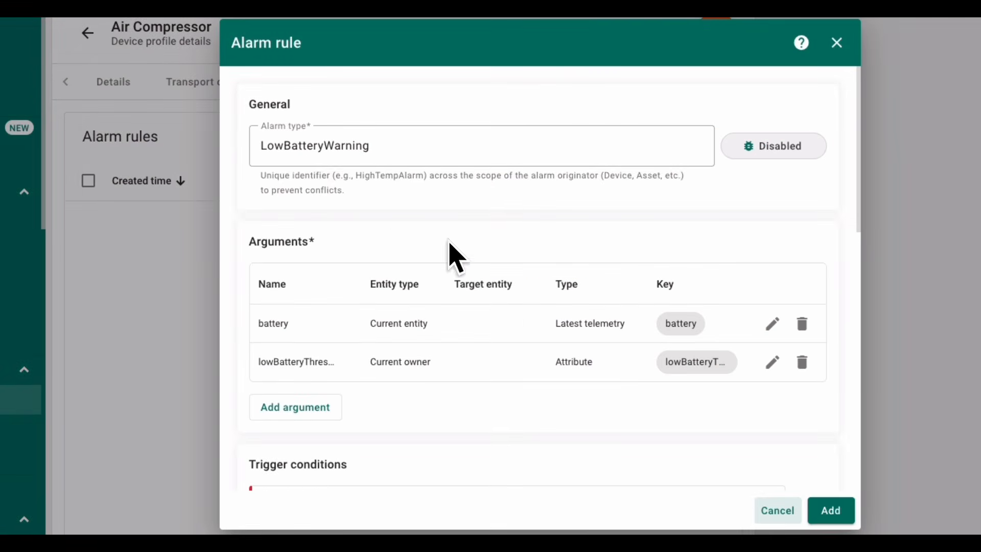
{"action": "scroll", "coordinate": [508, 309], "scroll_direction": "down", "scroll_amount": 8}
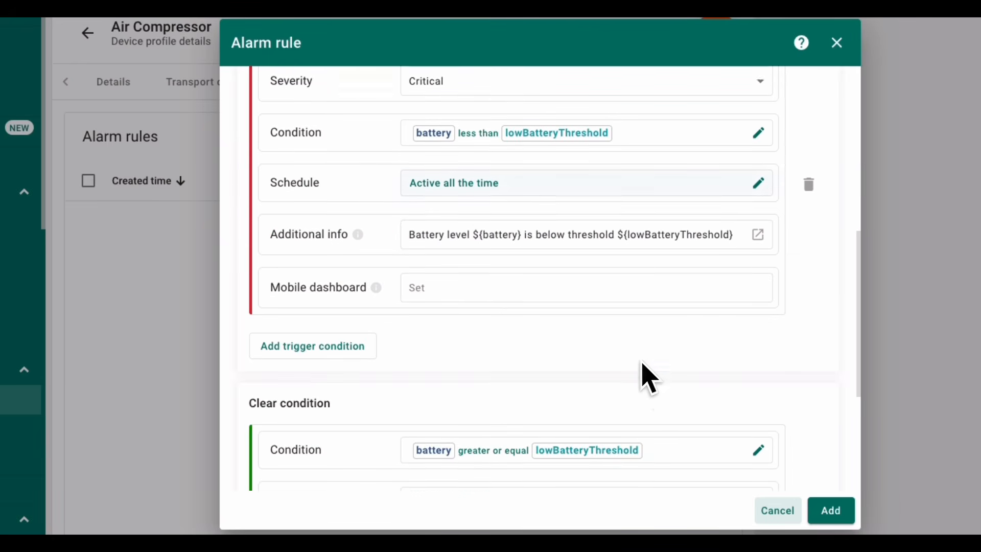
{"action": "scroll", "coordinate": [652, 378], "scroll_direction": "down", "scroll_amount": 5}
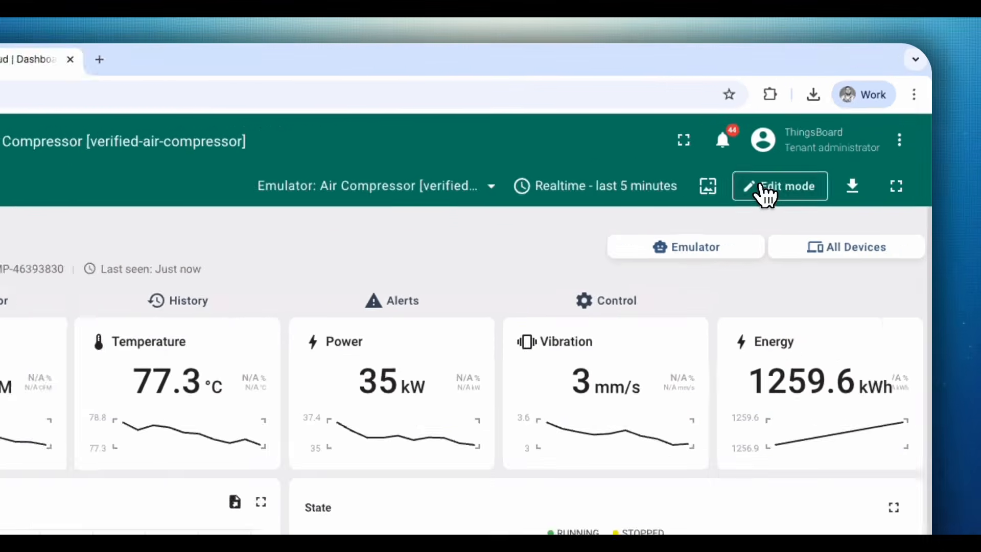
Switch the Air Compressor emulator dashboard to edit mode, look over its widgets and leave editing without saving
{"action": "left_click", "coordinate": [833, 128]}
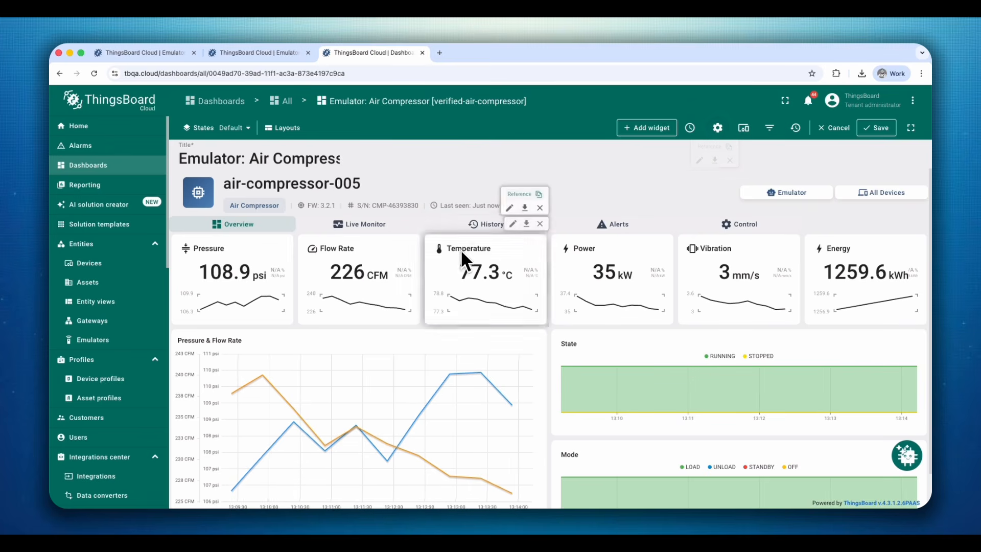
{"action": "scroll", "coordinate": [429, 306], "scroll_direction": "down", "scroll_amount": 1}
{"action": "scroll", "coordinate": [475, 268], "scroll_direction": "up", "scroll_amount": 1}
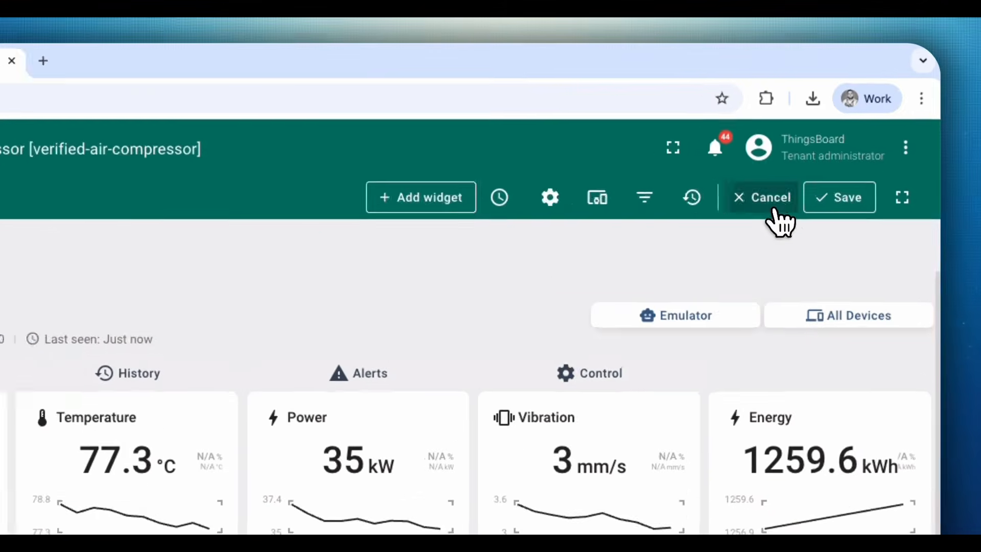
{"action": "left_click", "coordinate": [842, 134]}
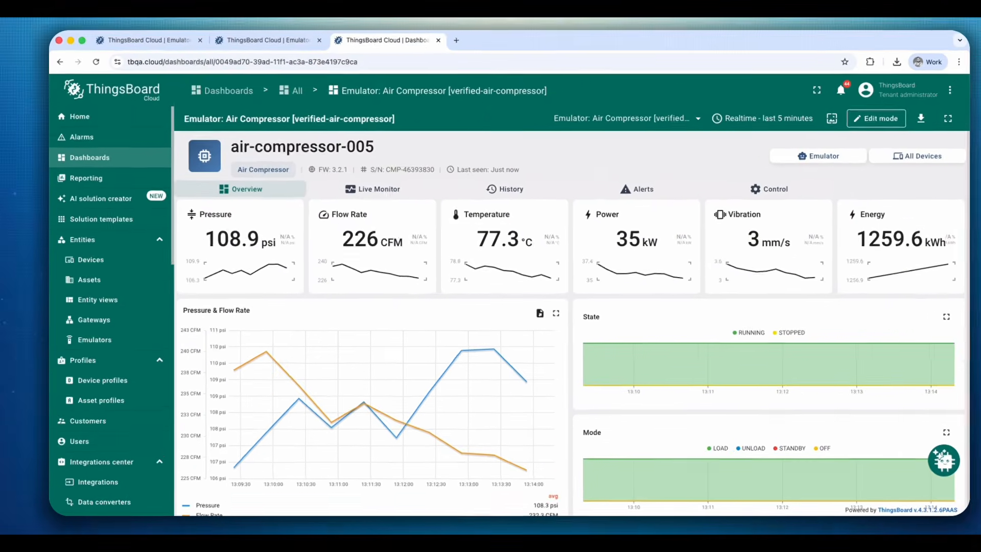